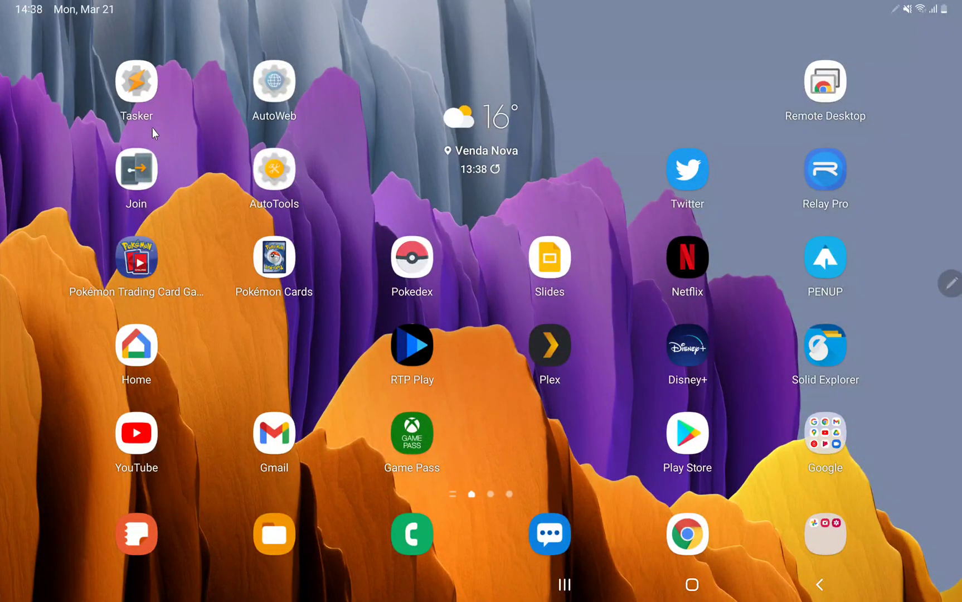
# Launch Tasker and pick the beginner-friendly Tasky experience
pyautogui.click(140, 96)
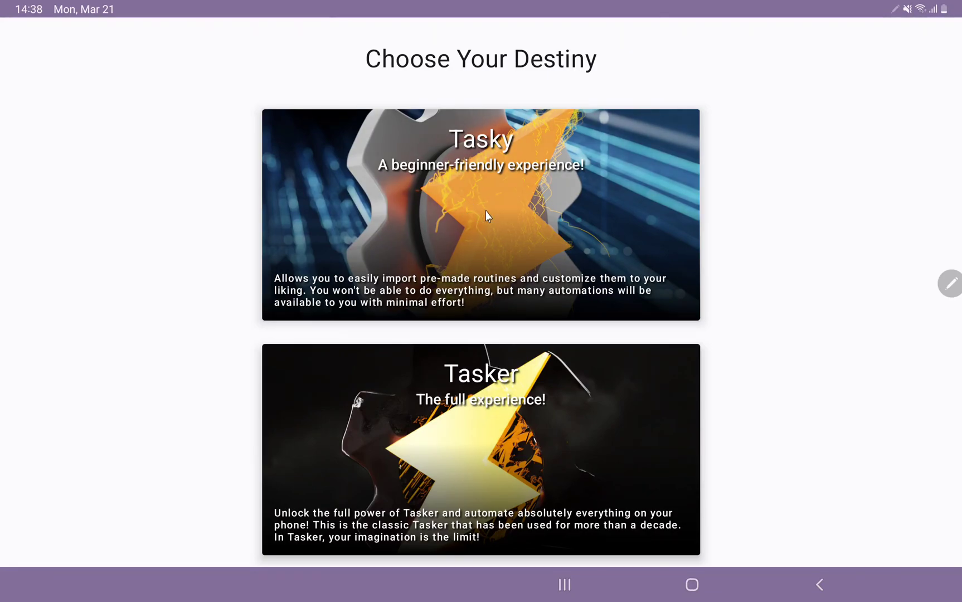
pyautogui.click(502, 215)
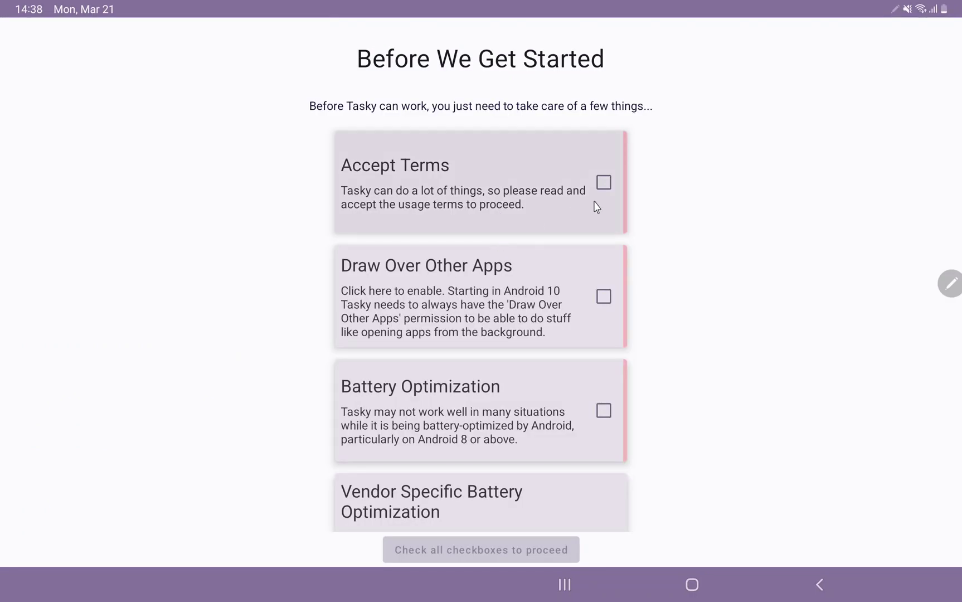
# Accept Tasky's usage terms and allow Tasker to appear on top of other apps
pyautogui.click(603, 184)
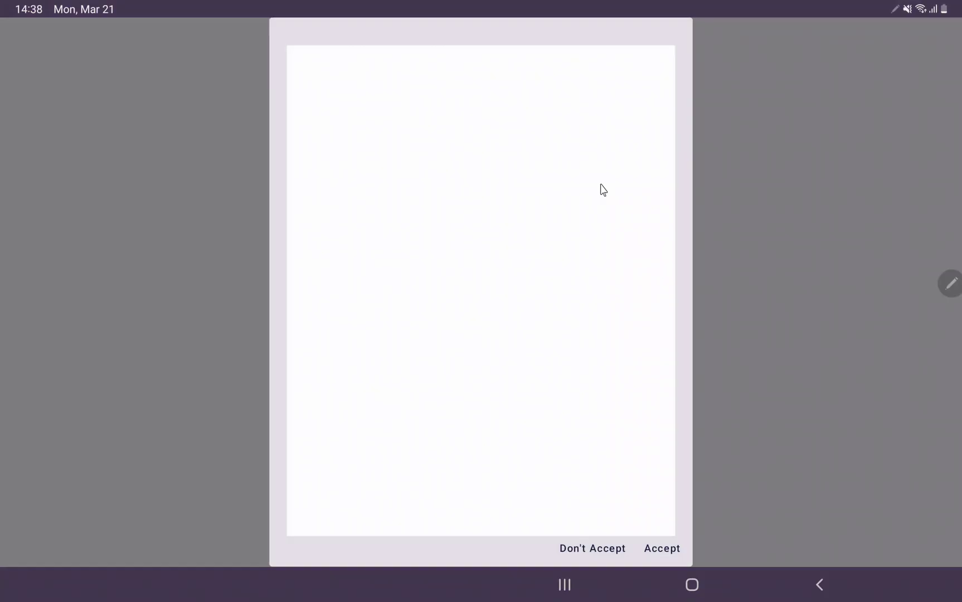
pyautogui.click(659, 550)
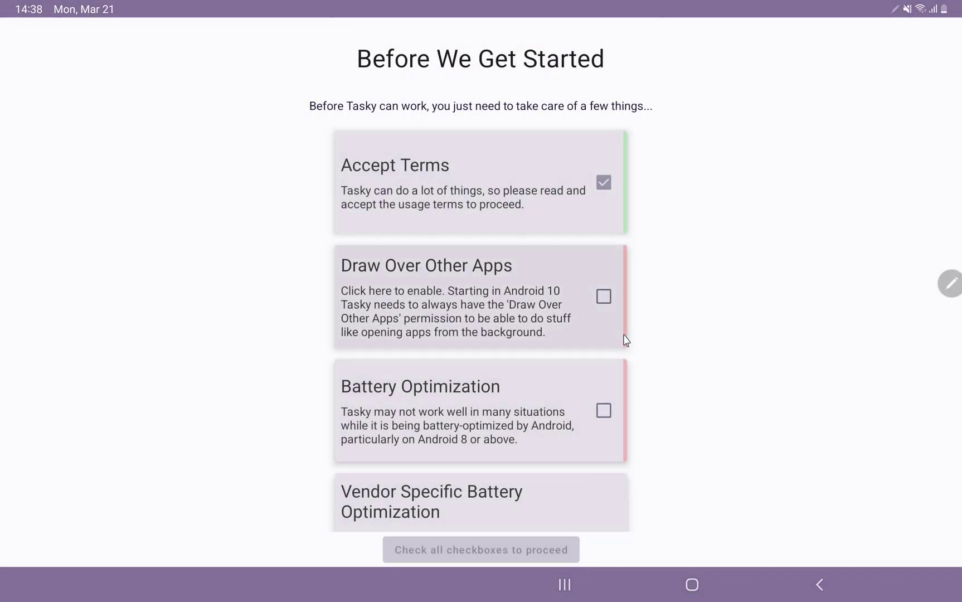
pyautogui.click(606, 298)
pyautogui.click(694, 329)
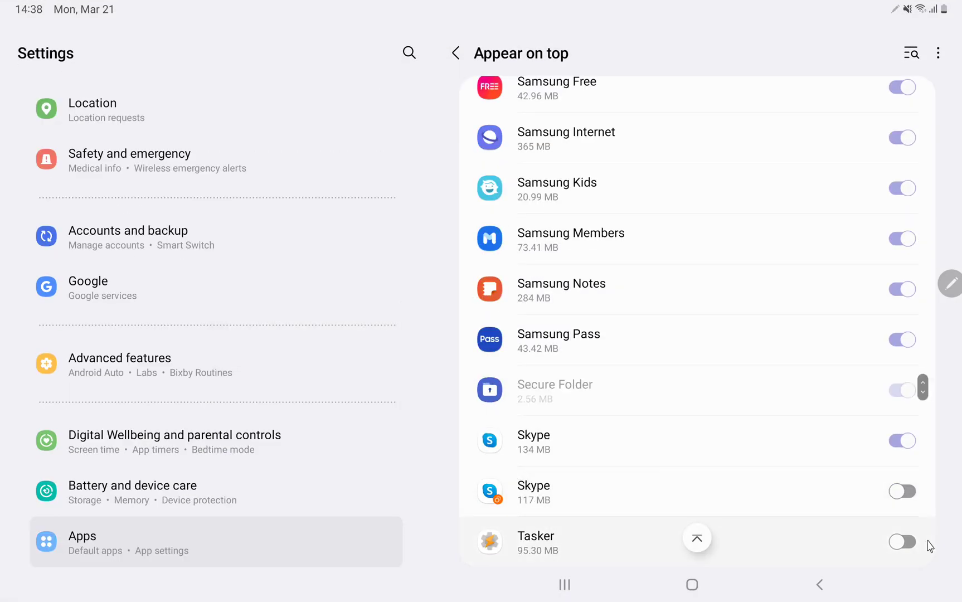
pyautogui.click(903, 545)
# Exempt Tasker from battery optimization and review the vendor-specific battery FAQ
pyautogui.click(595, 451)
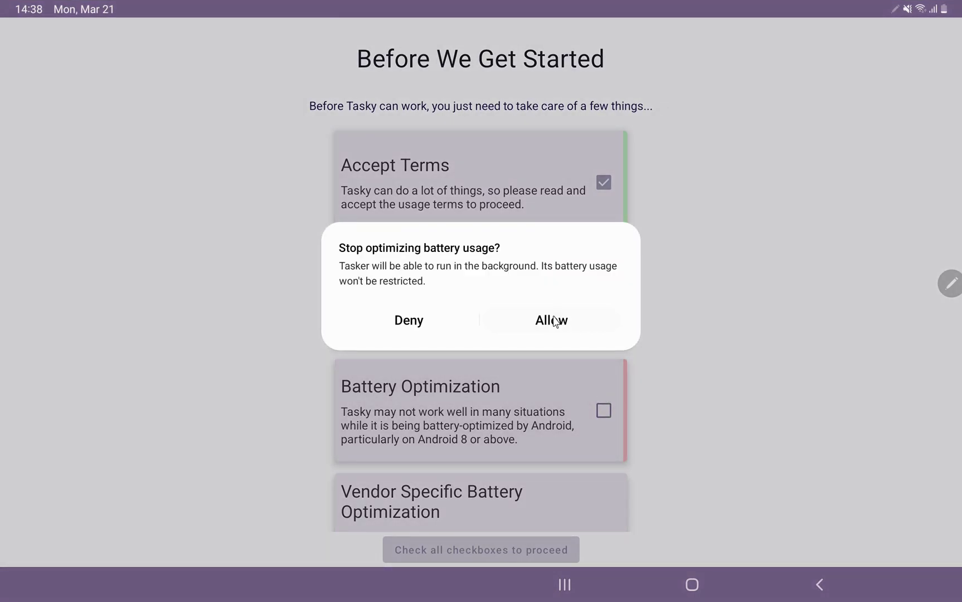
pyautogui.click(554, 322)
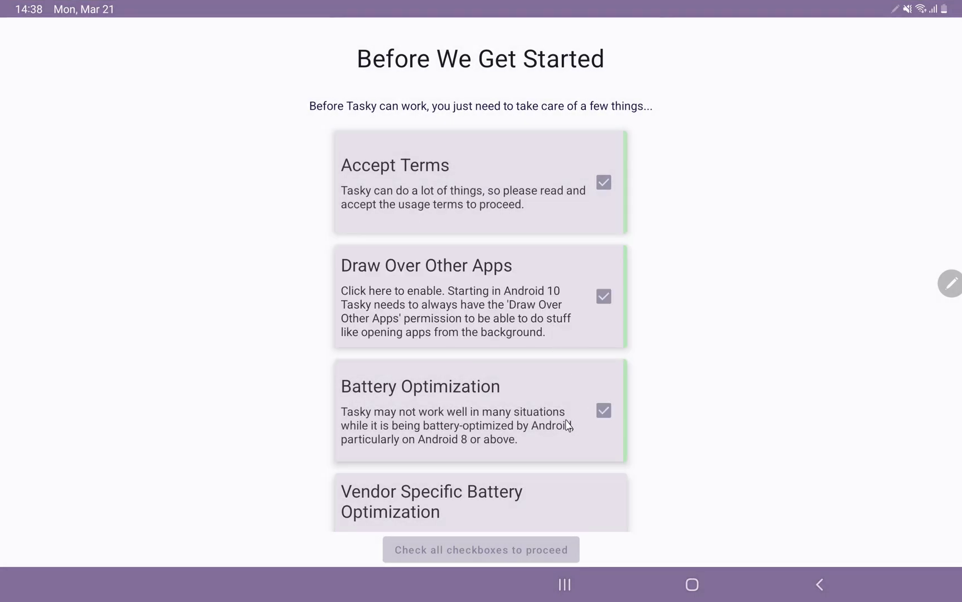
pyautogui.scroll(-5, 567, 425)
pyautogui.click(603, 354)
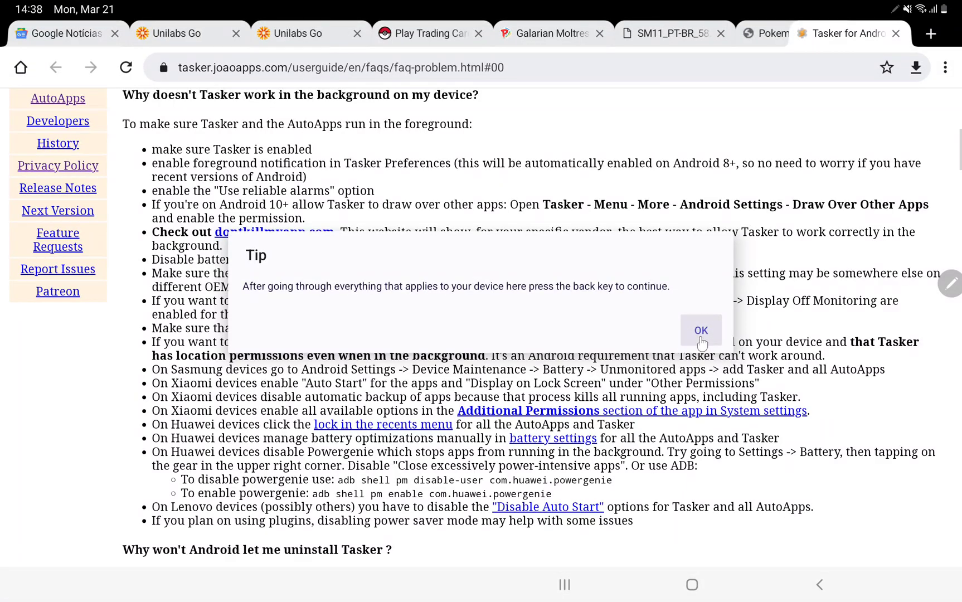
pyautogui.click(700, 329)
pyautogui.click(820, 586)
# Turn off Show notifications for Tasker's placeholder helper channel
pyautogui.scroll(-2, 565, 419)
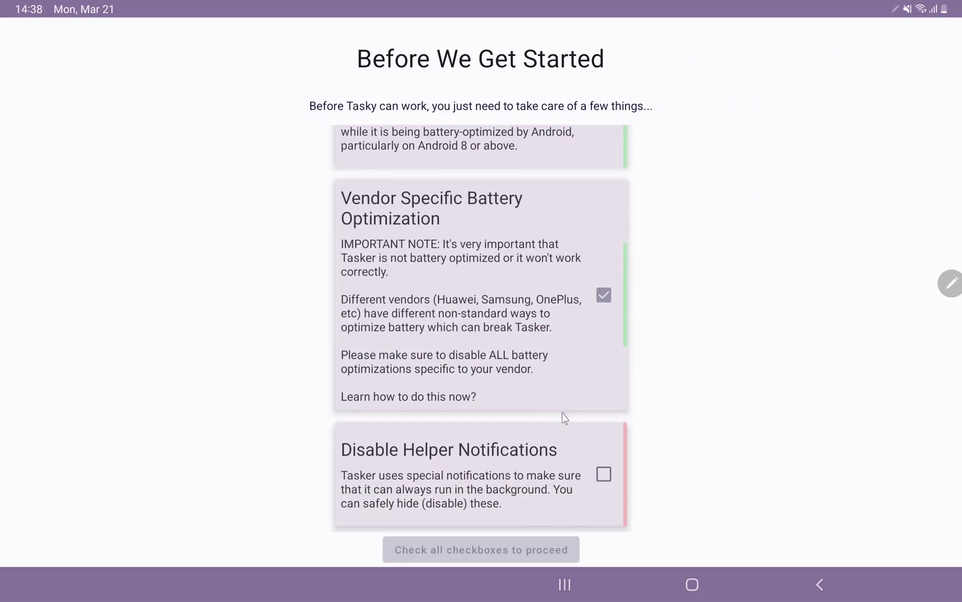
pyautogui.click(606, 480)
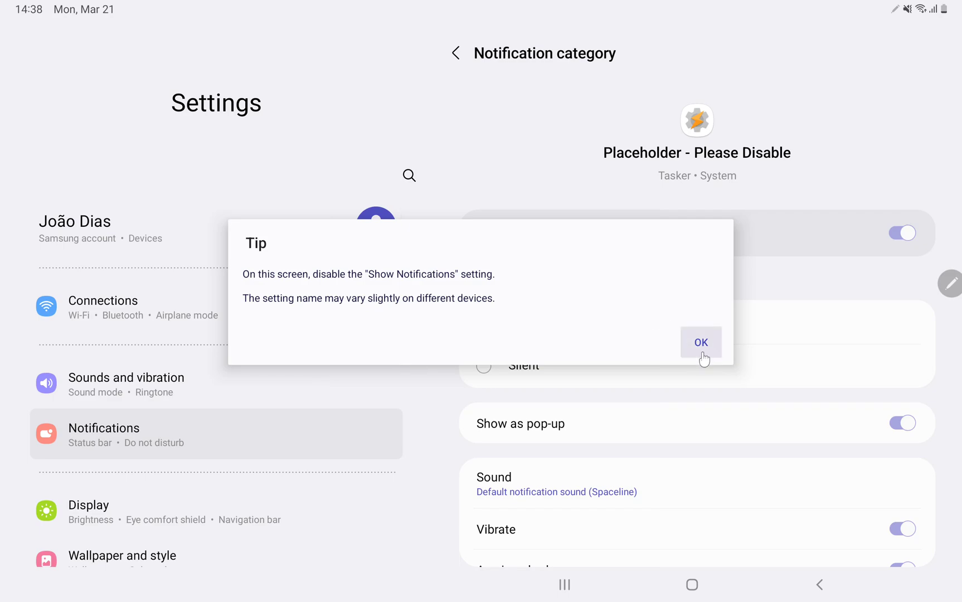
pyautogui.click(701, 347)
pyautogui.click(902, 234)
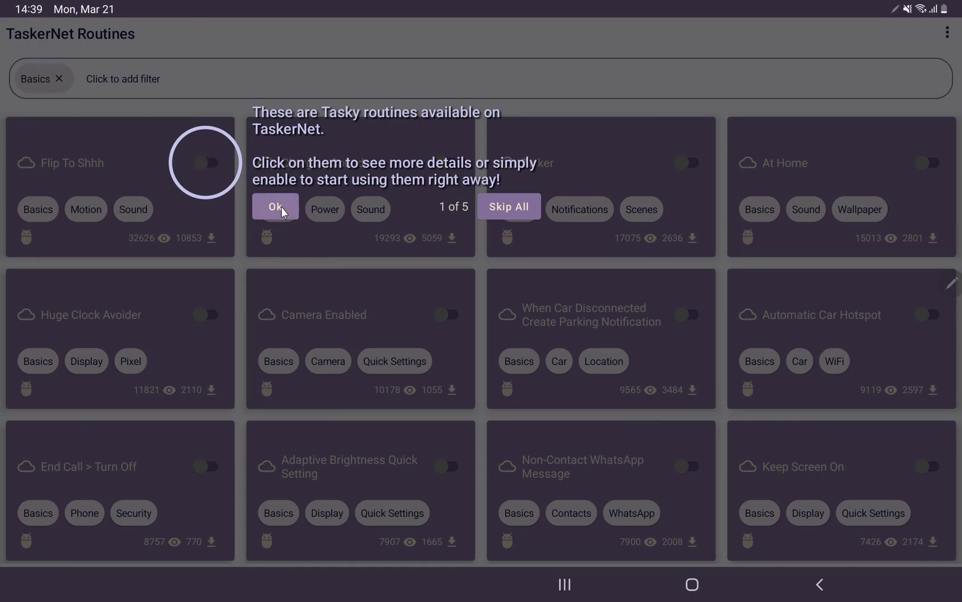
# Step through the routine-list and filter tour tips until the Basics routines are usable
pyautogui.click(275, 207)
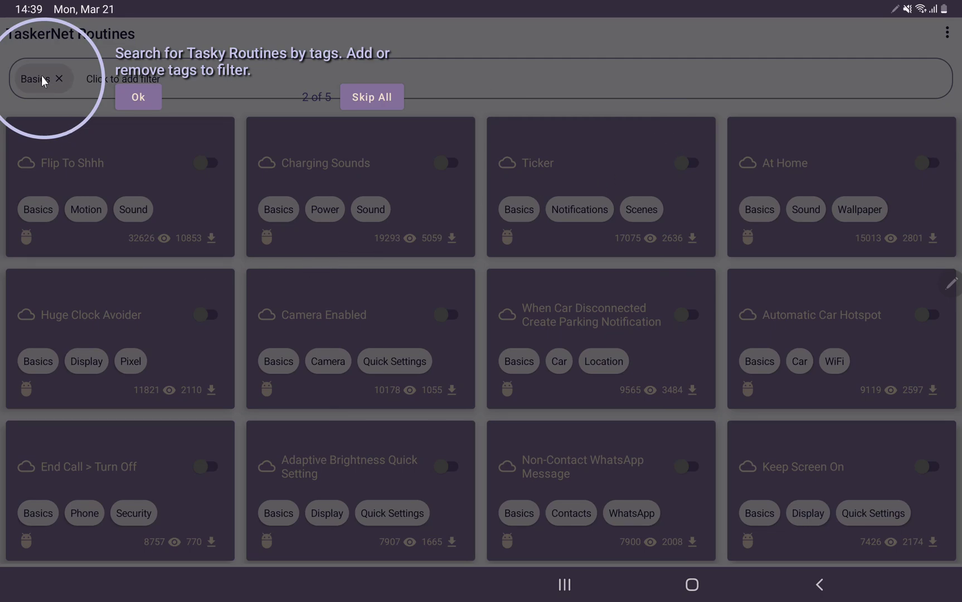
pyautogui.click(128, 100)
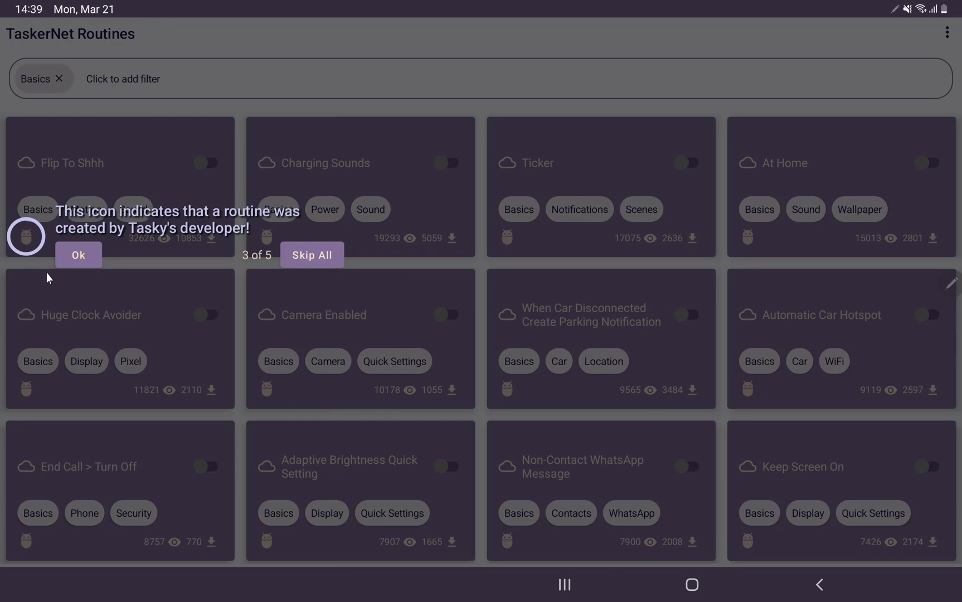
pyautogui.click(90, 259)
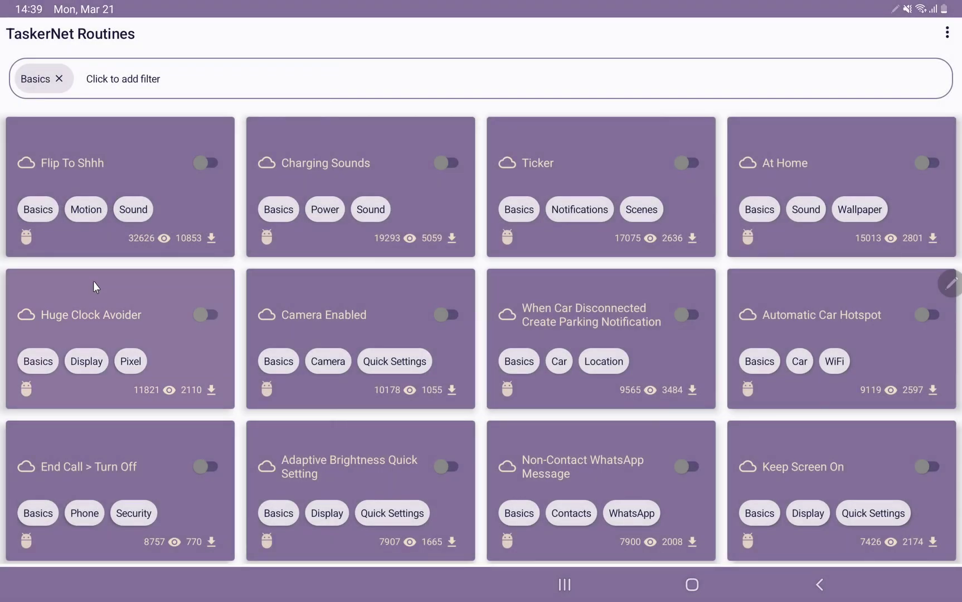
pyautogui.scroll(-2, 154, 289)
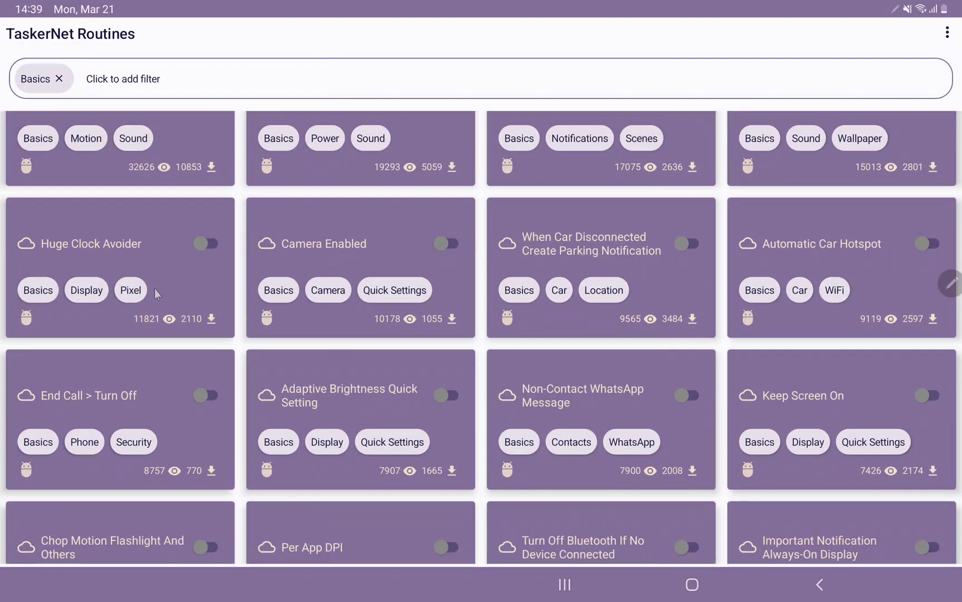
pyautogui.scroll(-5, 154, 289)
pyautogui.scroll(10, 154, 288)
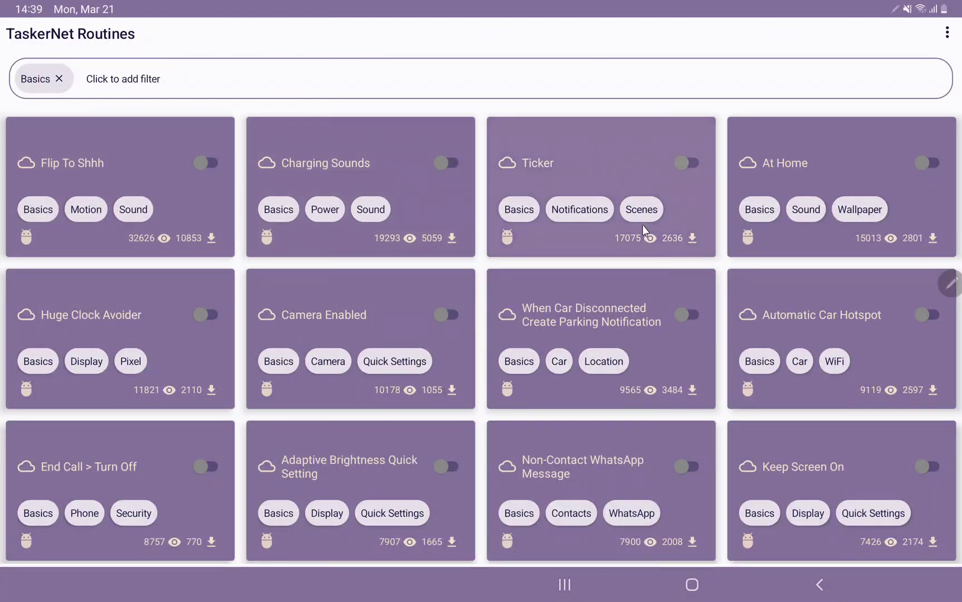
pyautogui.click(77, 160)
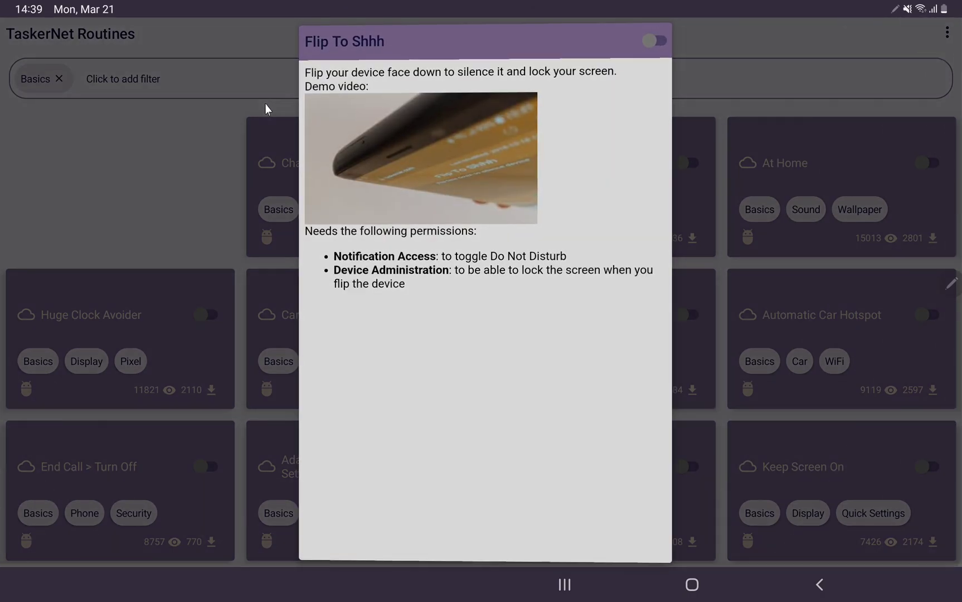
pyautogui.click(265, 104)
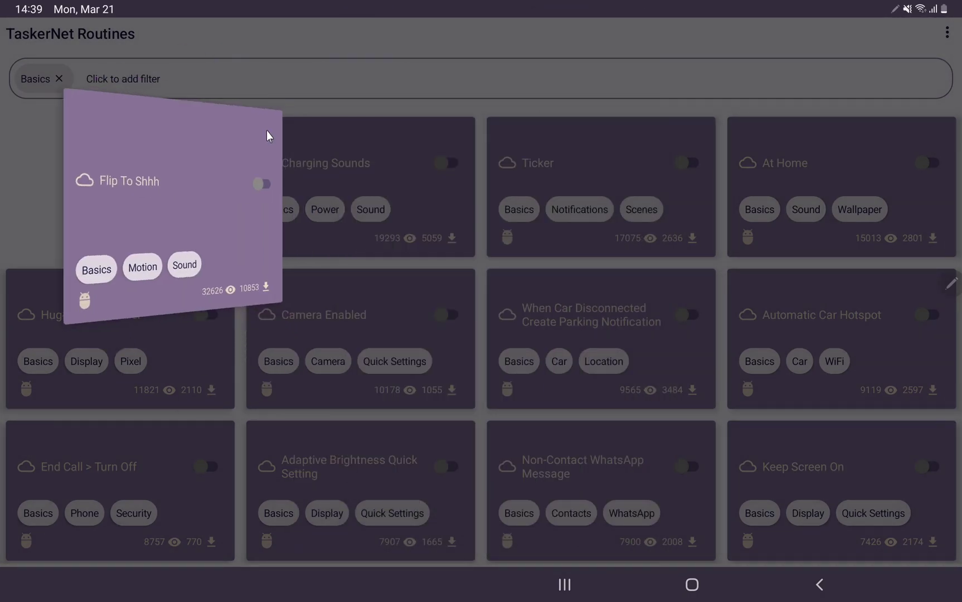
pyautogui.click(367, 142)
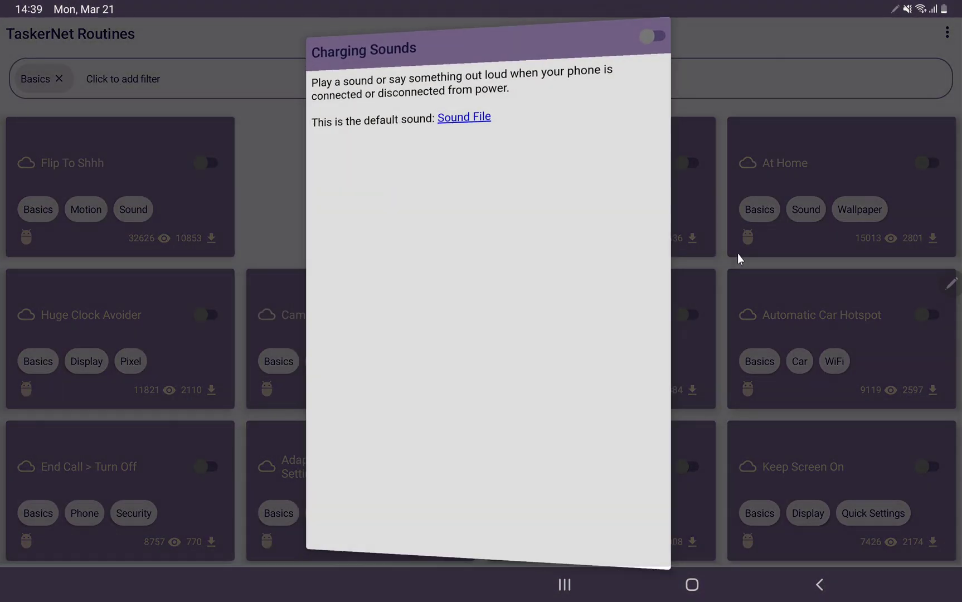
pyautogui.click(738, 253)
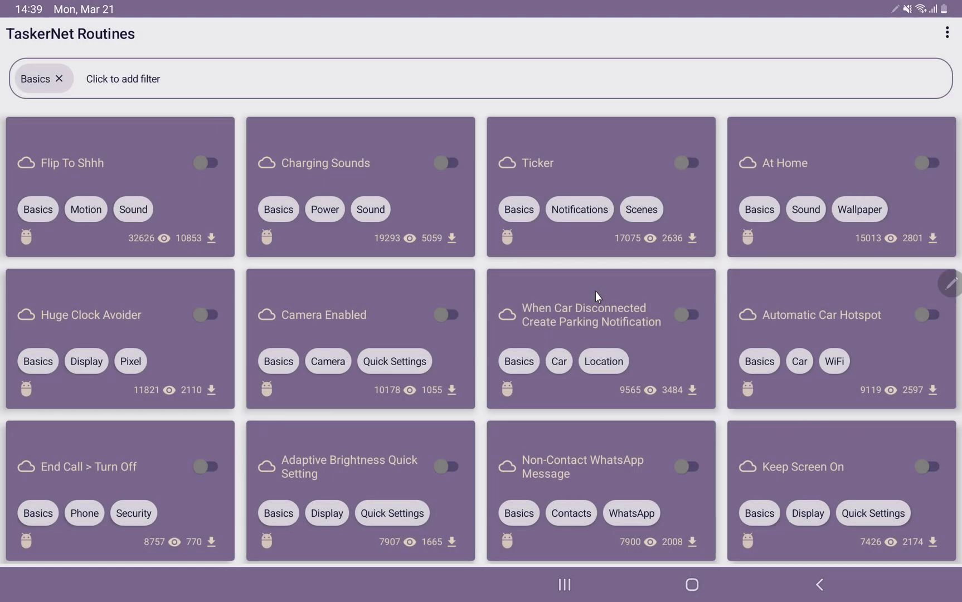
pyautogui.click(595, 292)
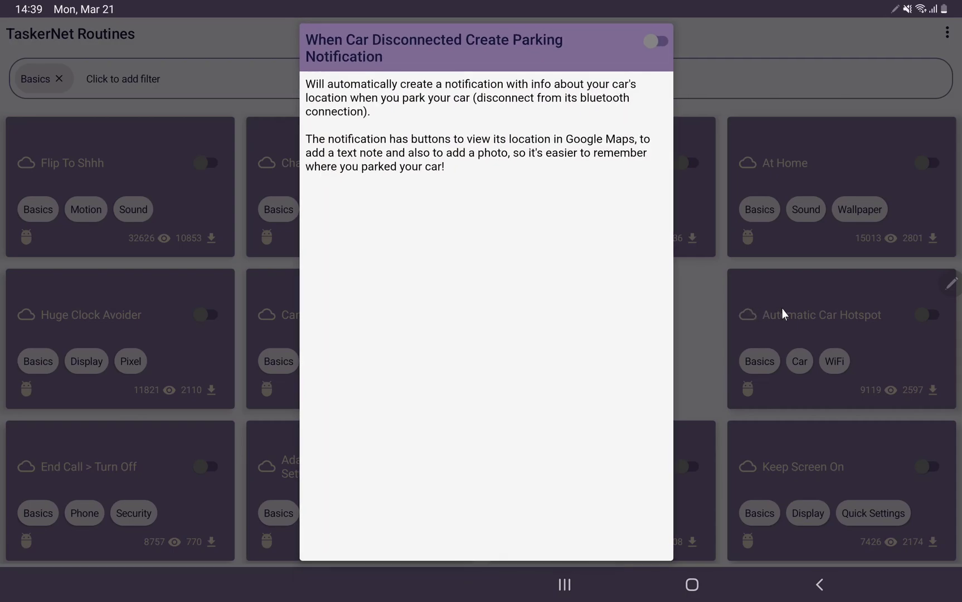
pyautogui.click(781, 309)
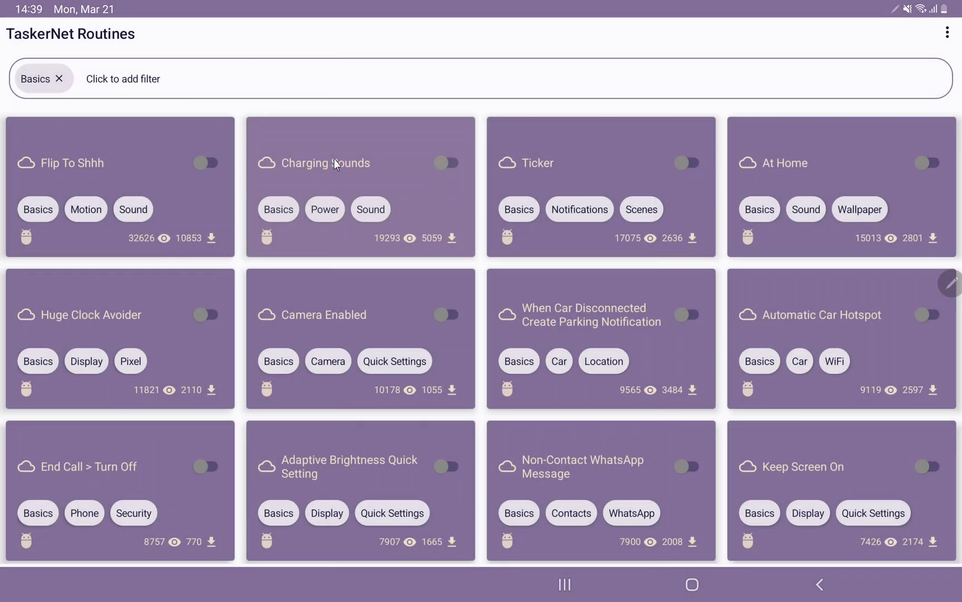
# Enable Charging Sounds, choosing the account and granting media and all-files access
pyautogui.click(337, 161)
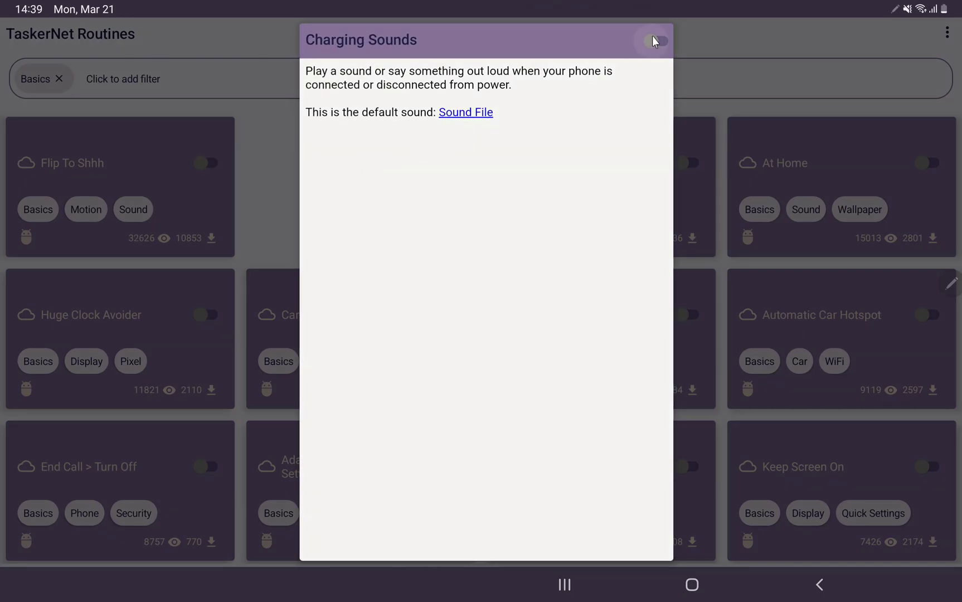
pyautogui.click(654, 44)
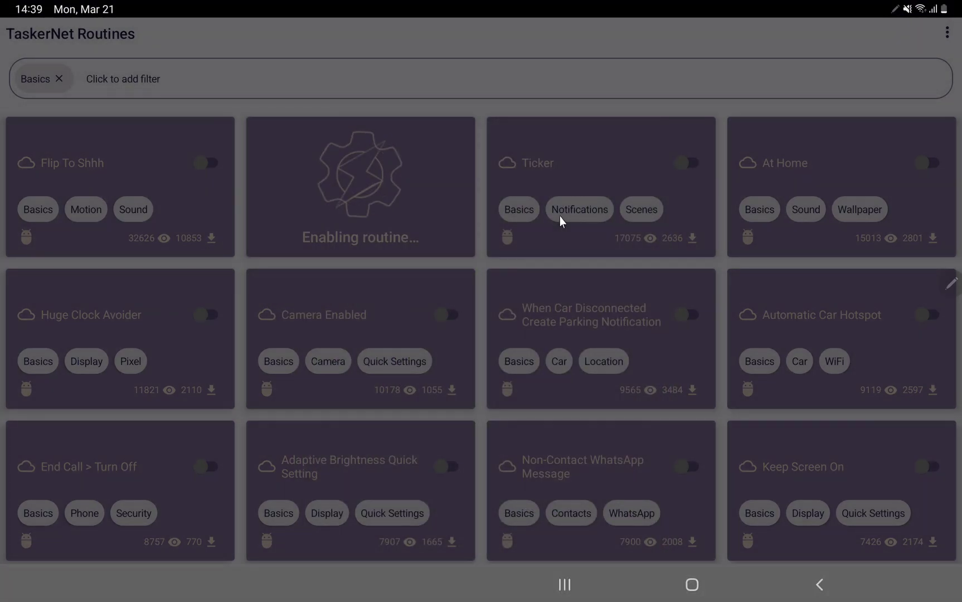
pyautogui.click(350, 283)
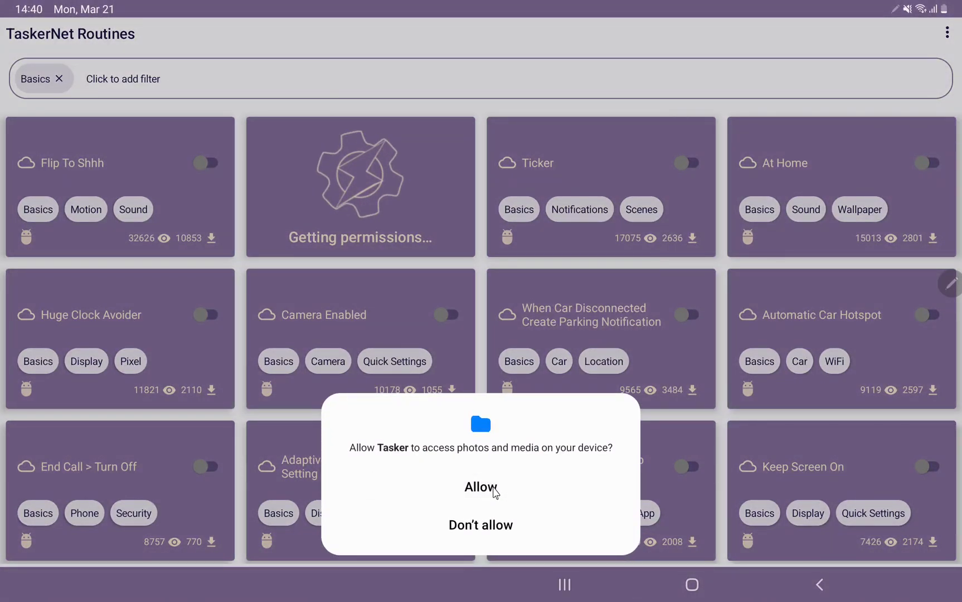
pyautogui.click(495, 491)
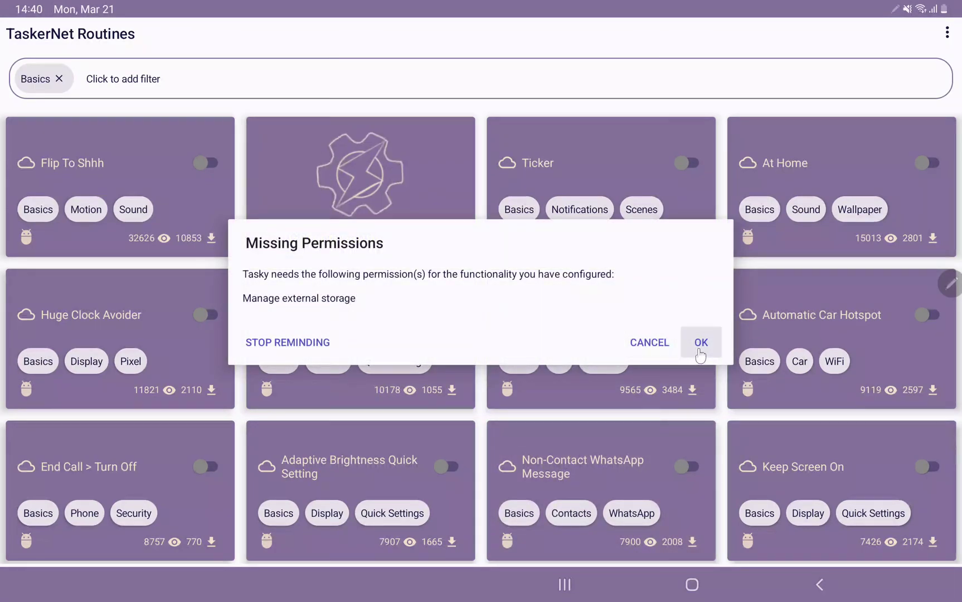
pyautogui.click(700, 342)
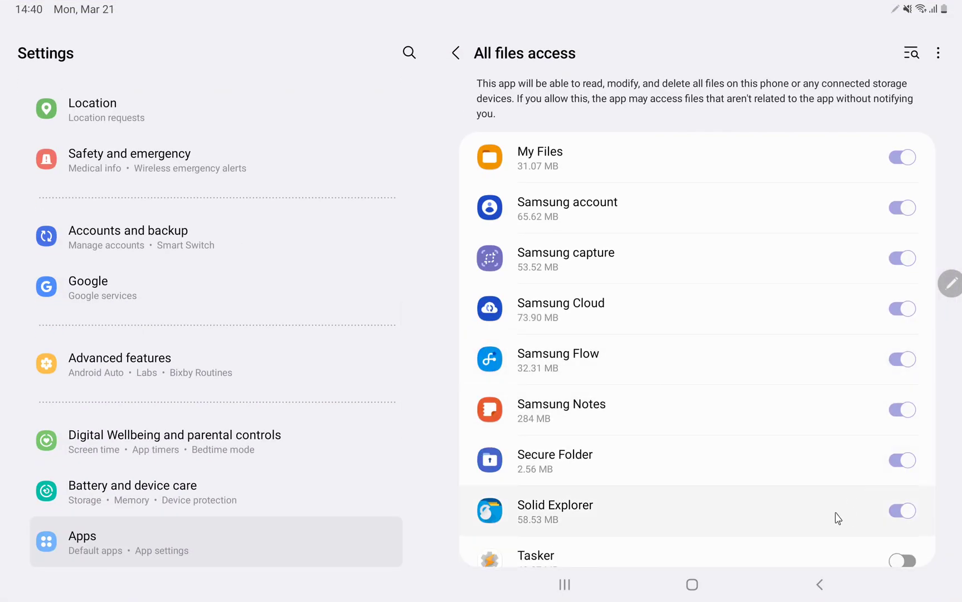
pyautogui.click(899, 560)
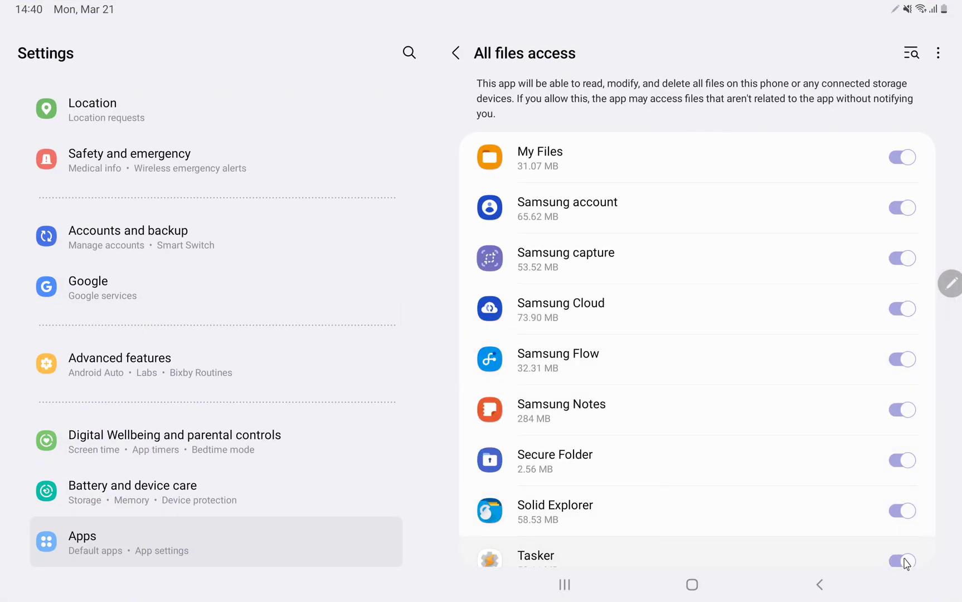
pyautogui.click(821, 588)
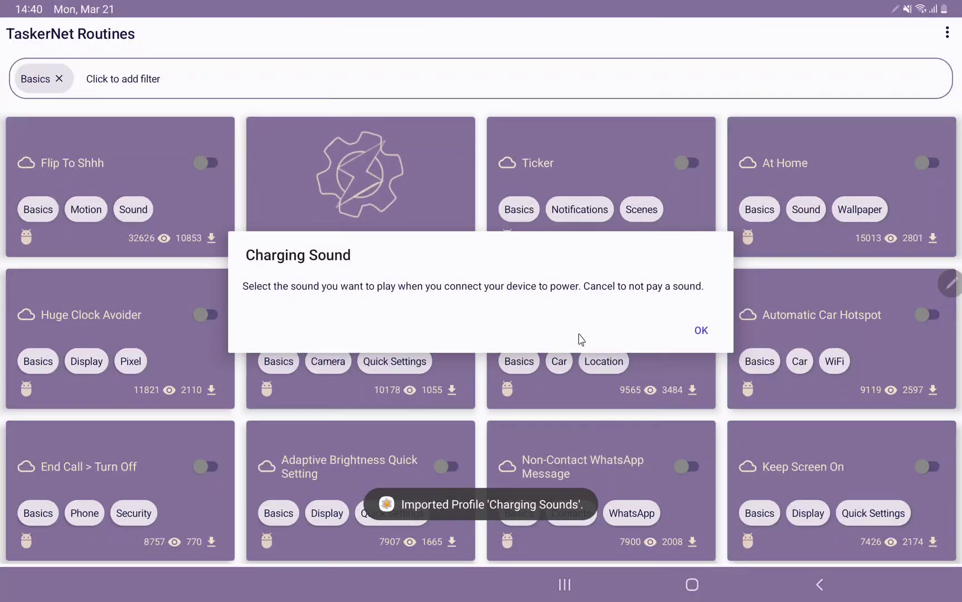
# Skip a custom charging sound and accept both default spoken phrases to import
pyautogui.click(701, 330)
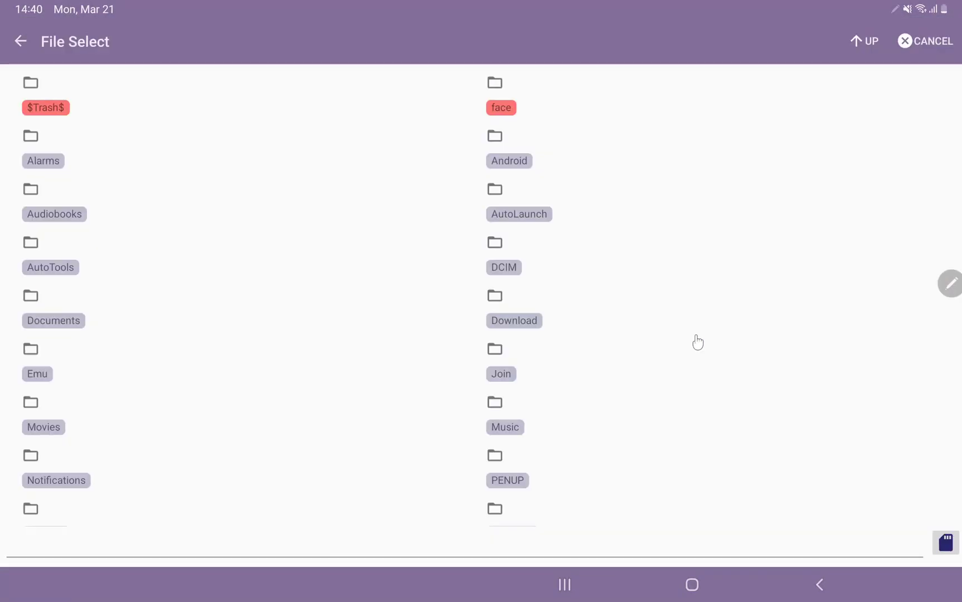
pyautogui.click(913, 46)
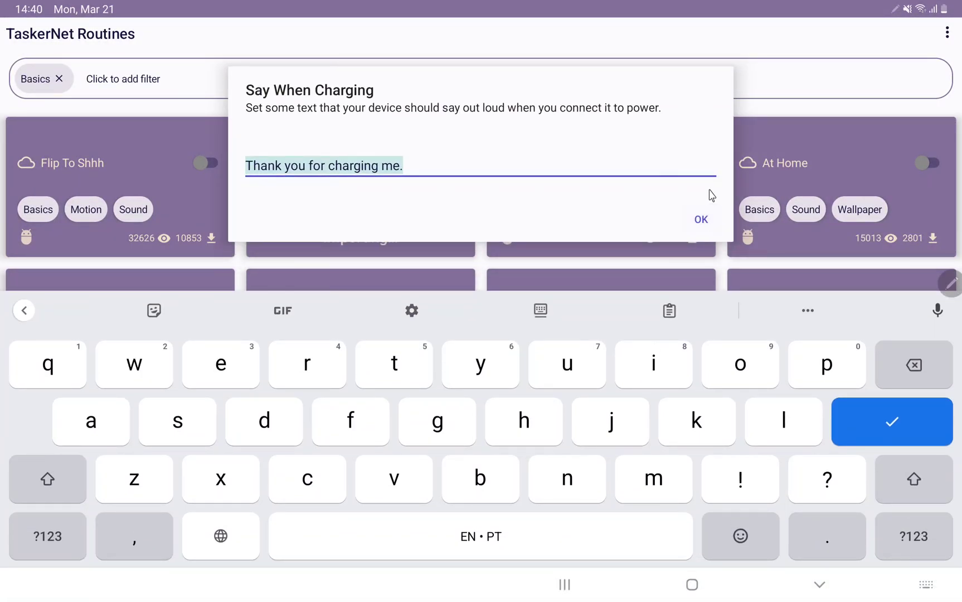
pyautogui.click(700, 219)
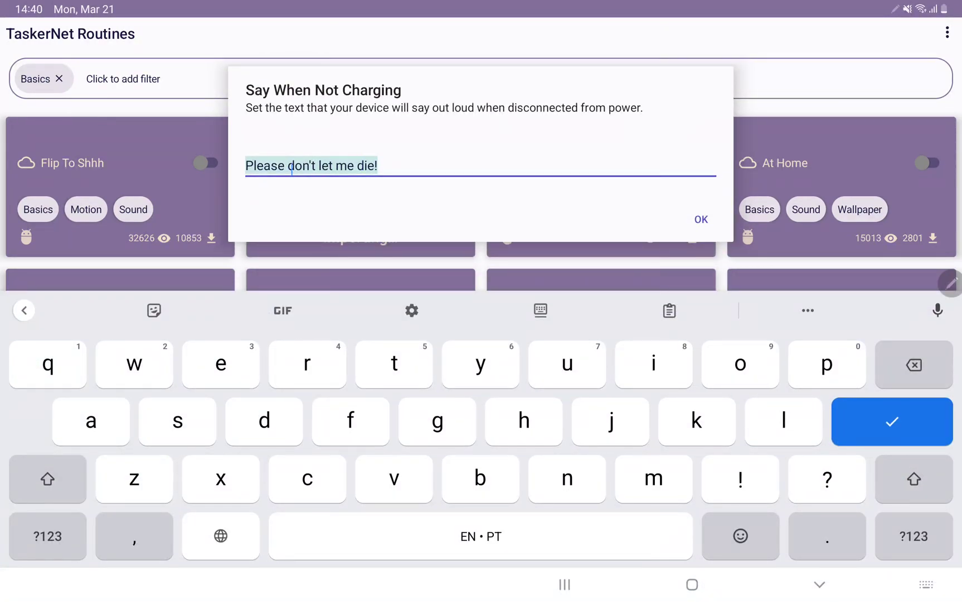
pyautogui.click(701, 220)
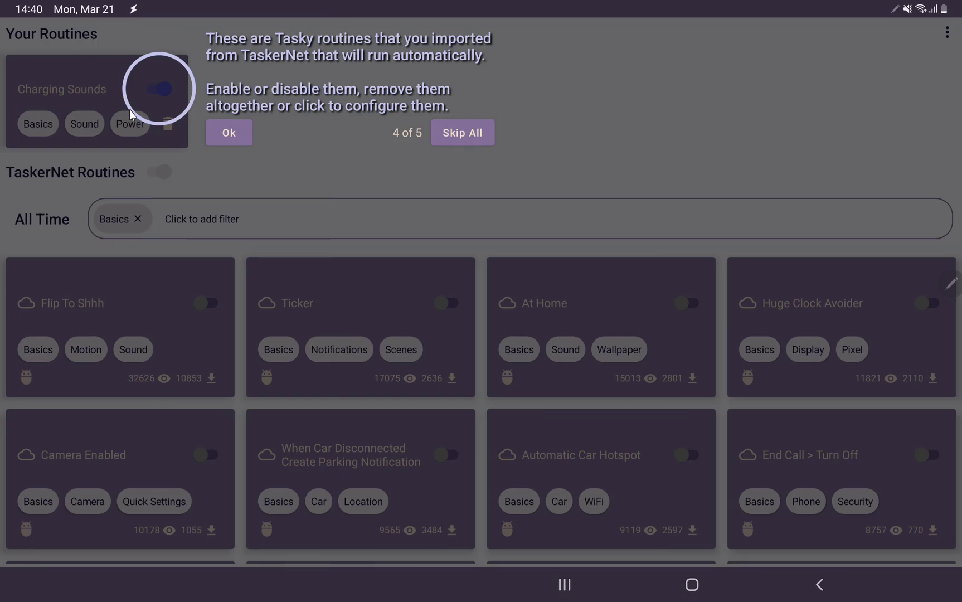
# Close the Your Routines introduction tip
pyautogui.click(218, 136)
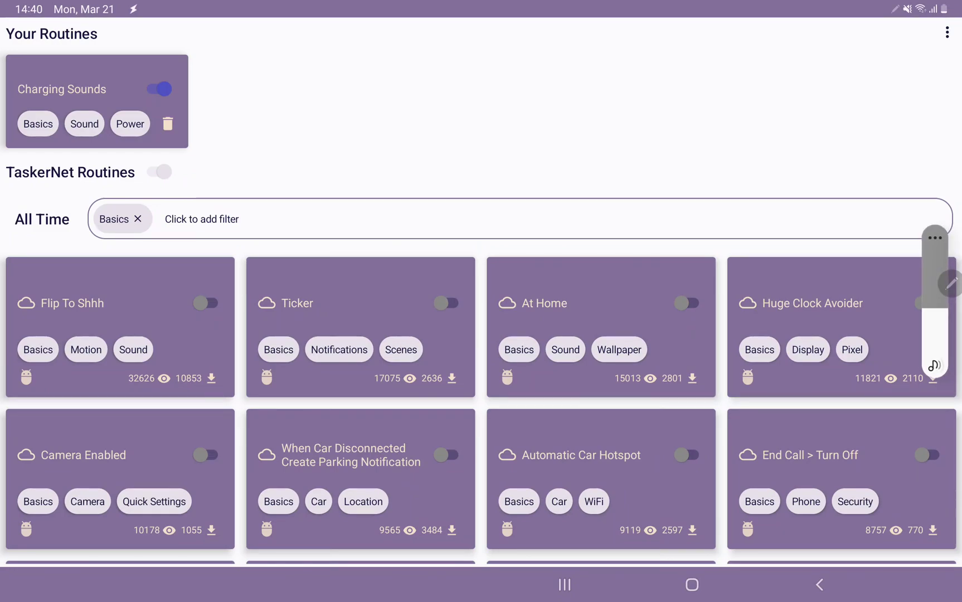
# Raise the media volume and bring up the Charging Sounds routine's settings page
pyautogui.click(941, 237)
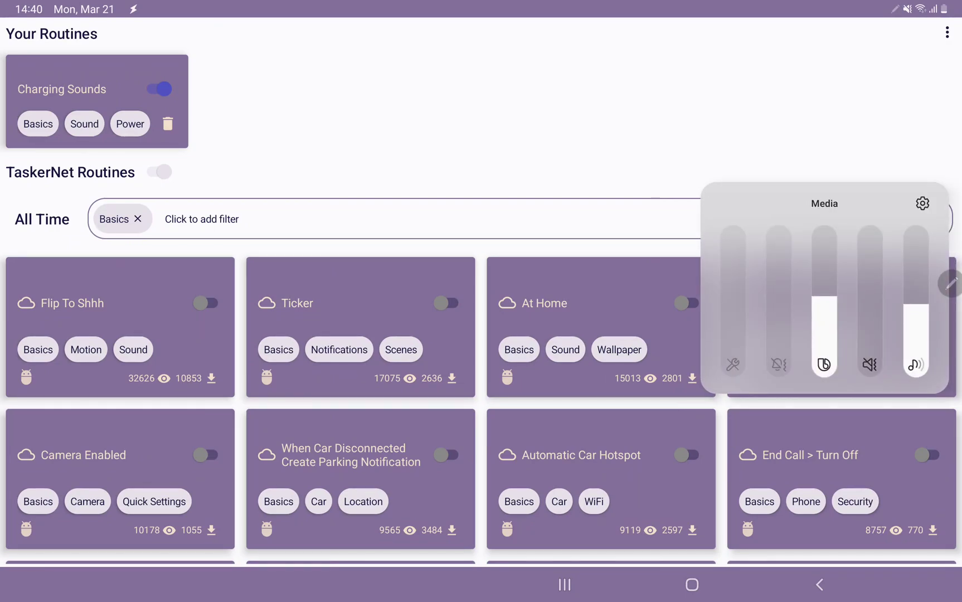
pyautogui.press('XF86AudioRaiseVolume')
pyautogui.press('XF86AudioRaiseVolume')
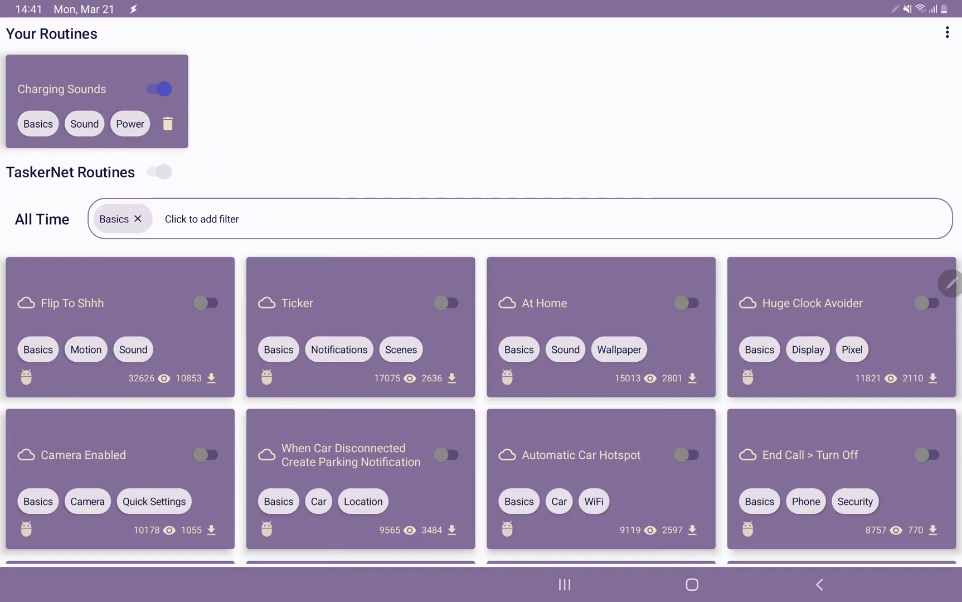
pyautogui.click(159, 91)
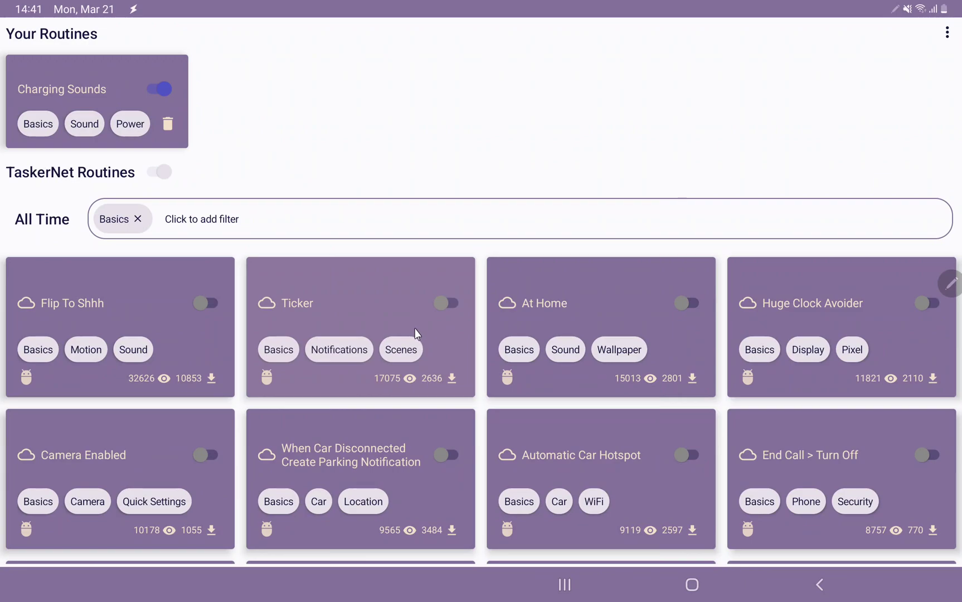
pyautogui.click(83, 72)
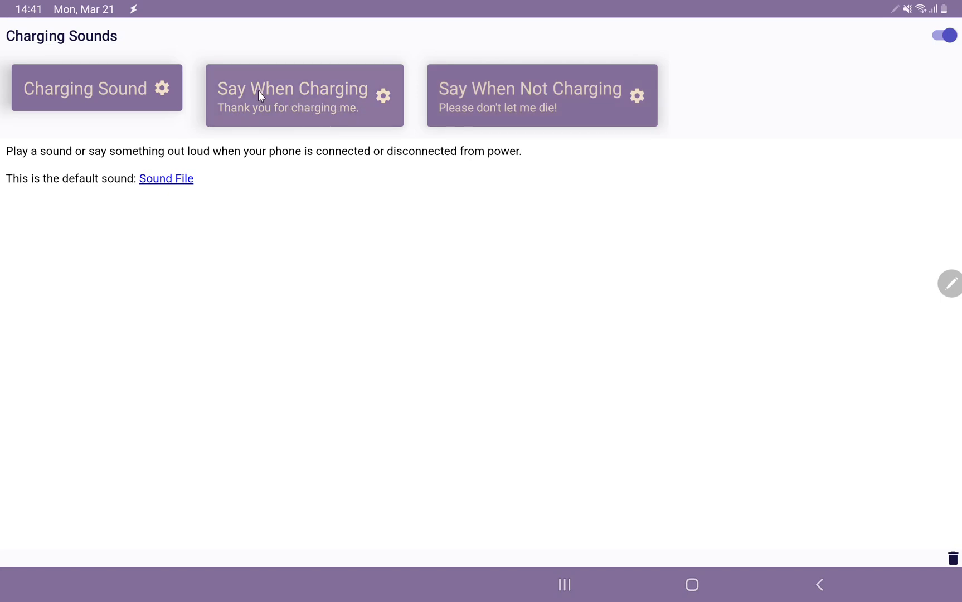
# Replace the Say When Charging text with "I'm charging" and confirm it
pyautogui.click(297, 112)
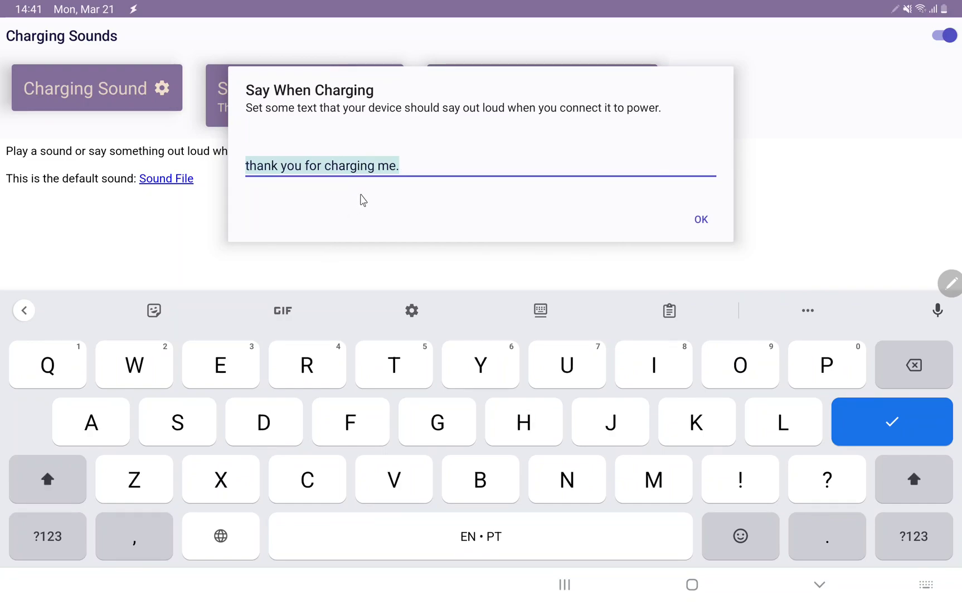
pyautogui.moveTo(653, 363); pyautogui.dragTo(653, 478)
pyautogui.write("I'm charging")
pyautogui.moveTo(315, 478)
pyautogui.mouseDown()
pyautogui.moveTo(422, 460)
pyautogui.moveTo(86, 418)
pyautogui.moveTo(322, 361)
pyautogui.moveTo(612, 426)
pyautogui.moveTo(454, 412)
pyautogui.mouseUp()
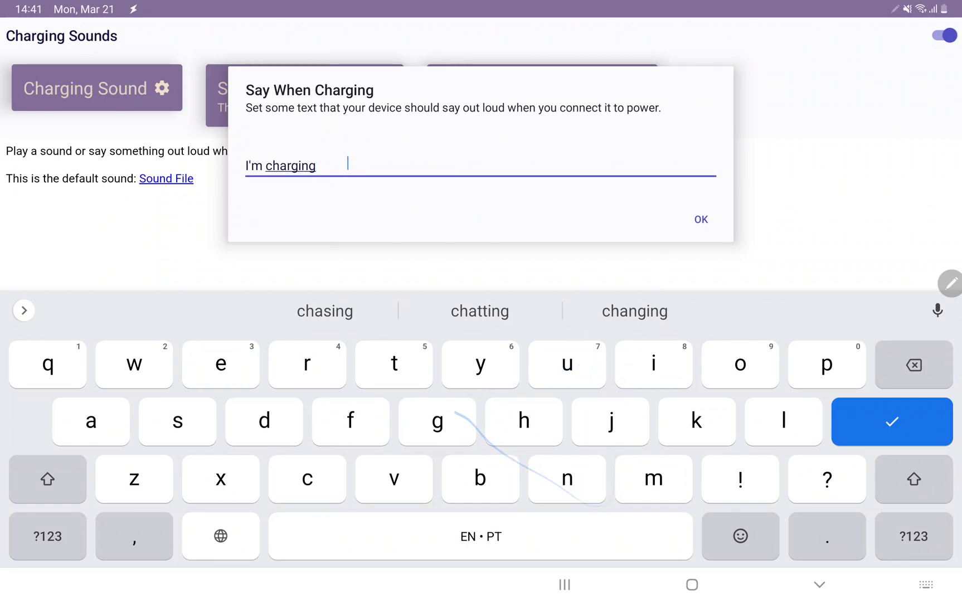
pyautogui.click(700, 219)
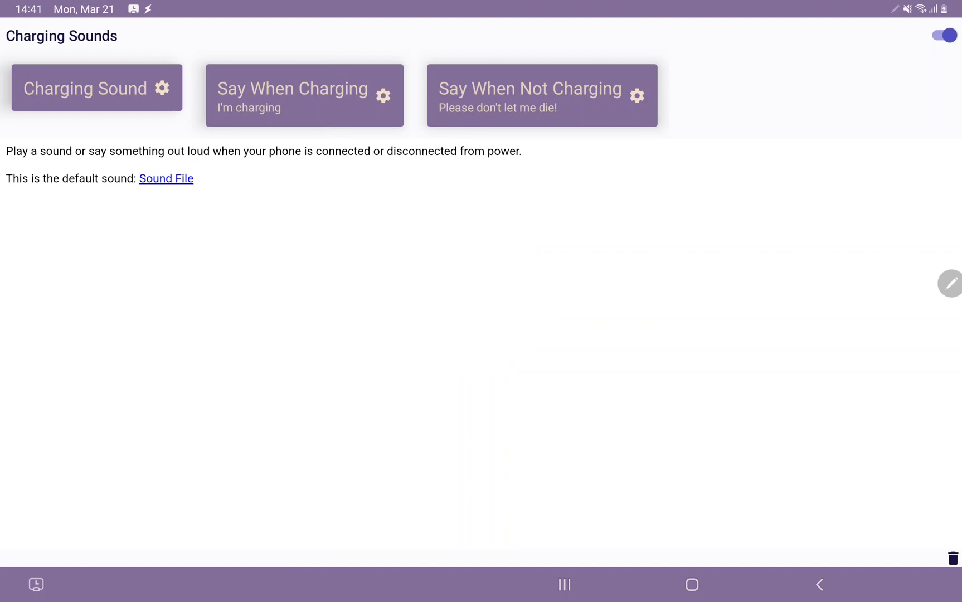
# Set Say When Not Charging to 'Noooooooo' and return to the routines list
pyautogui.click(541, 95)
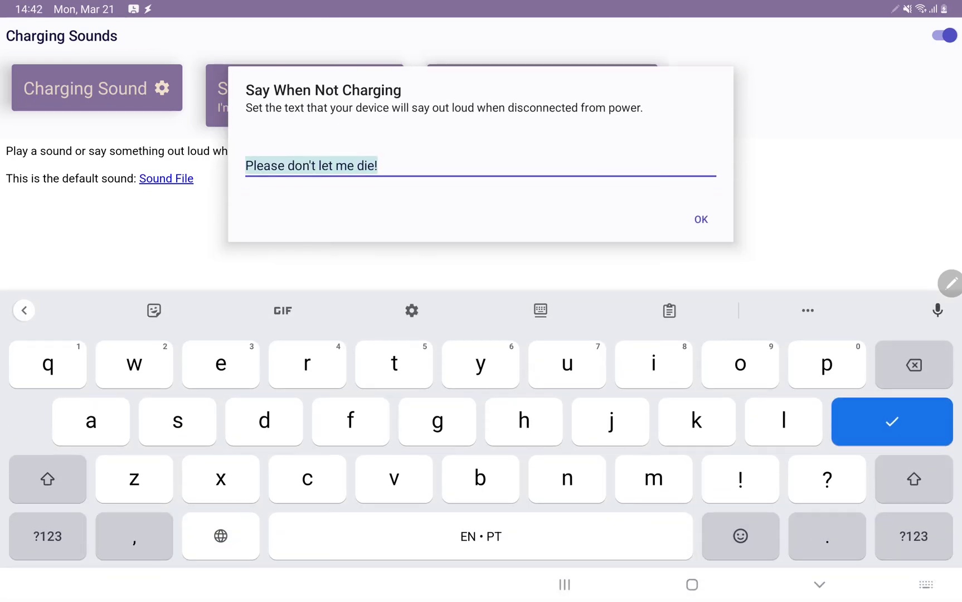
pyautogui.click(47, 479)
pyautogui.write('Noo')
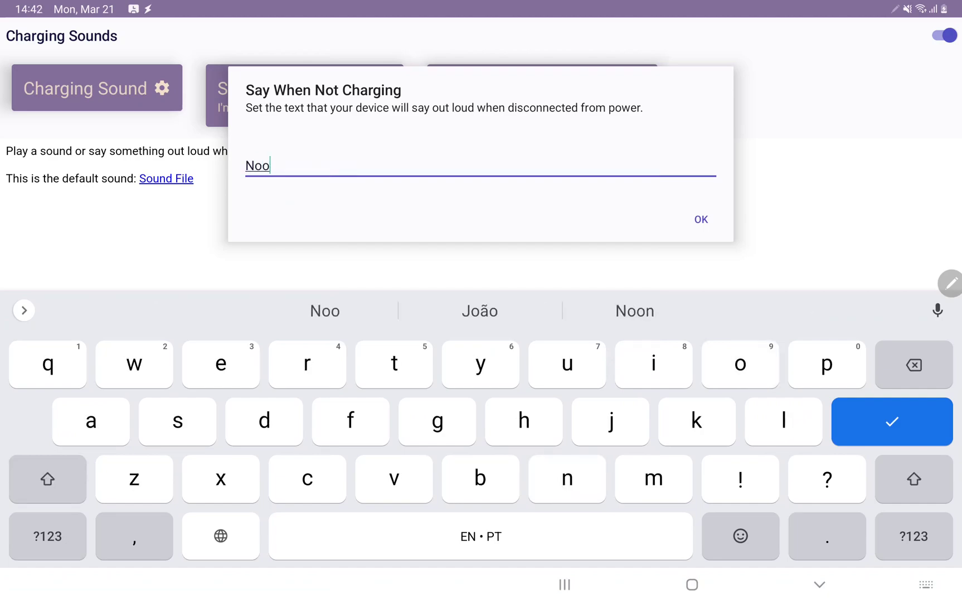
pyautogui.write('oooooo')
pyautogui.press('Return')
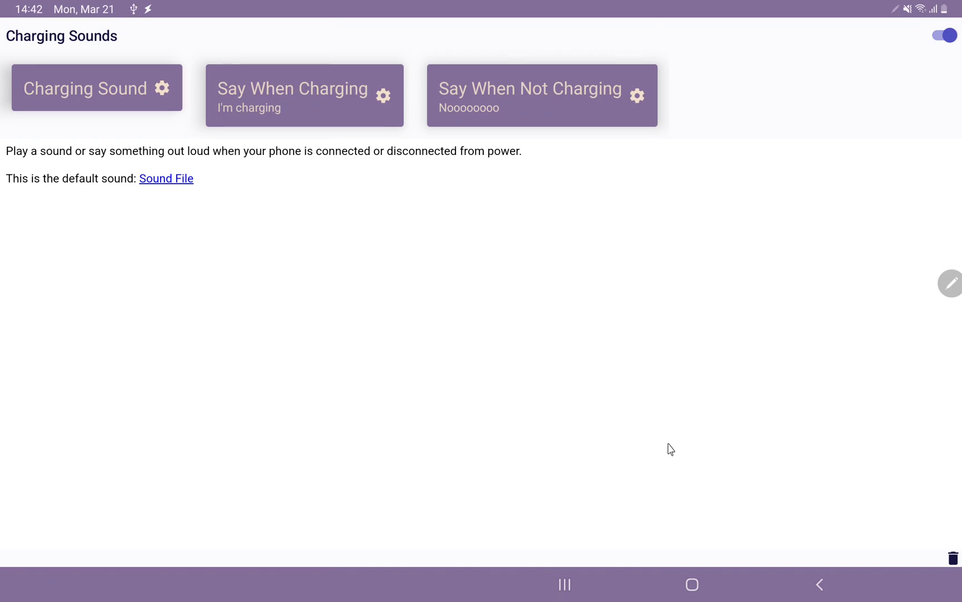
pyautogui.click(818, 584)
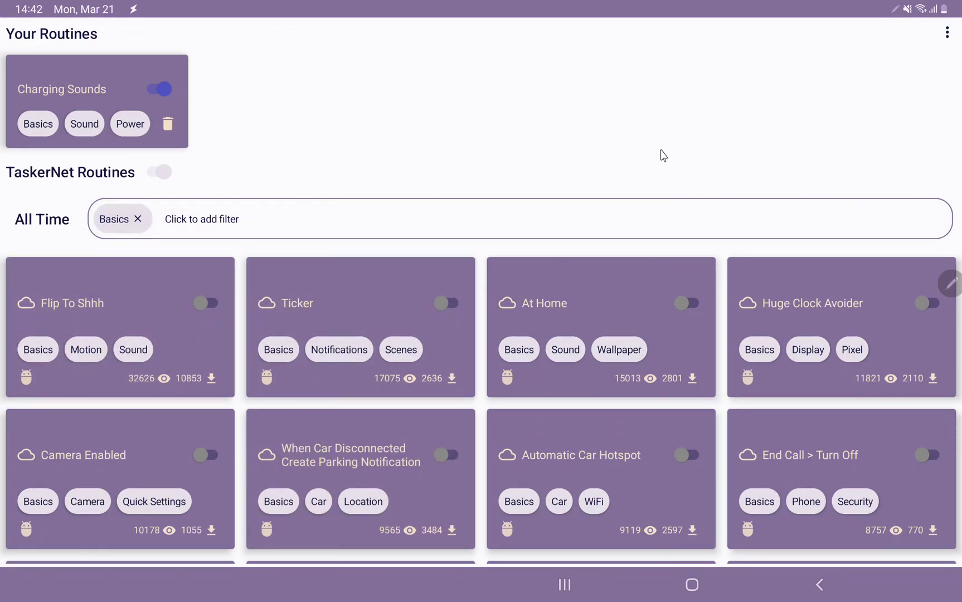
# Switch to full Tasker, expand the Charging Sounds profile and inspect its entry task
pyautogui.click(947, 34)
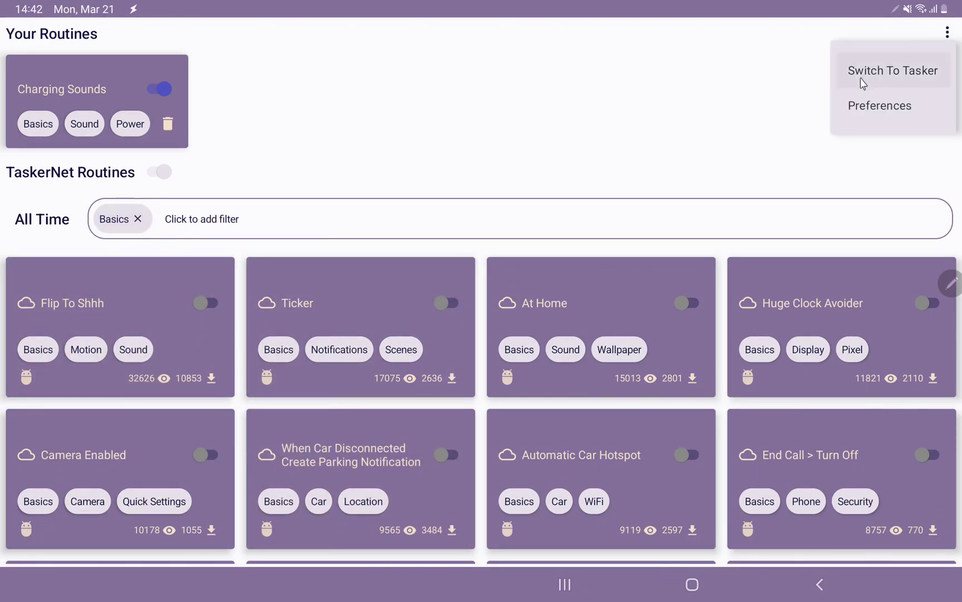
pyautogui.click(889, 74)
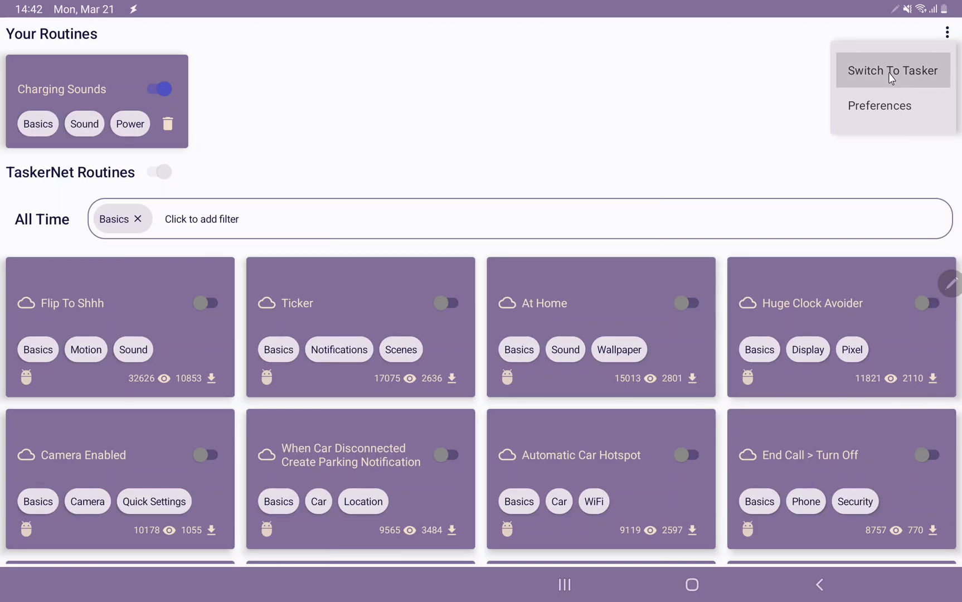
pyautogui.click(323, 380)
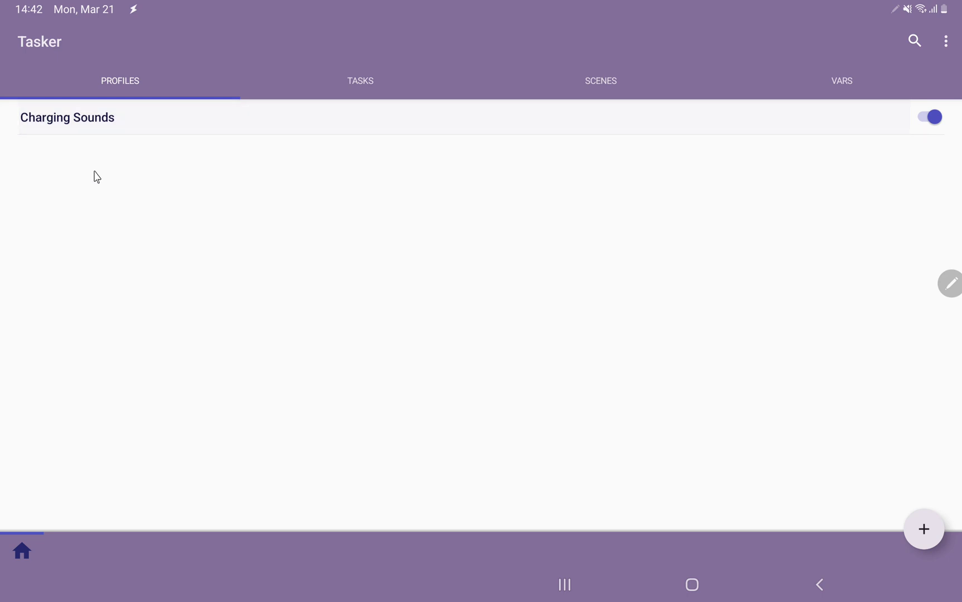
pyautogui.click(423, 132)
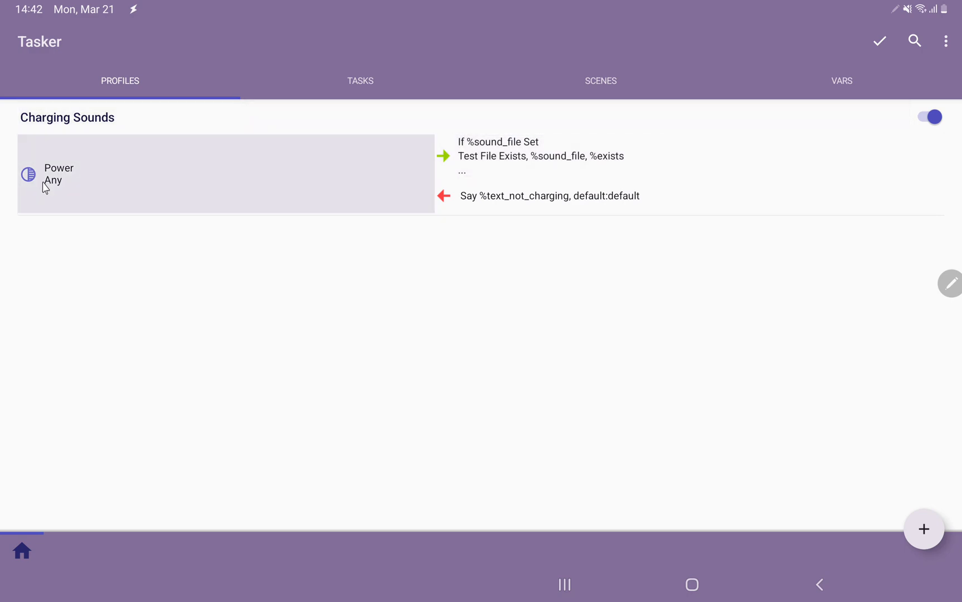
pyautogui.click(536, 158)
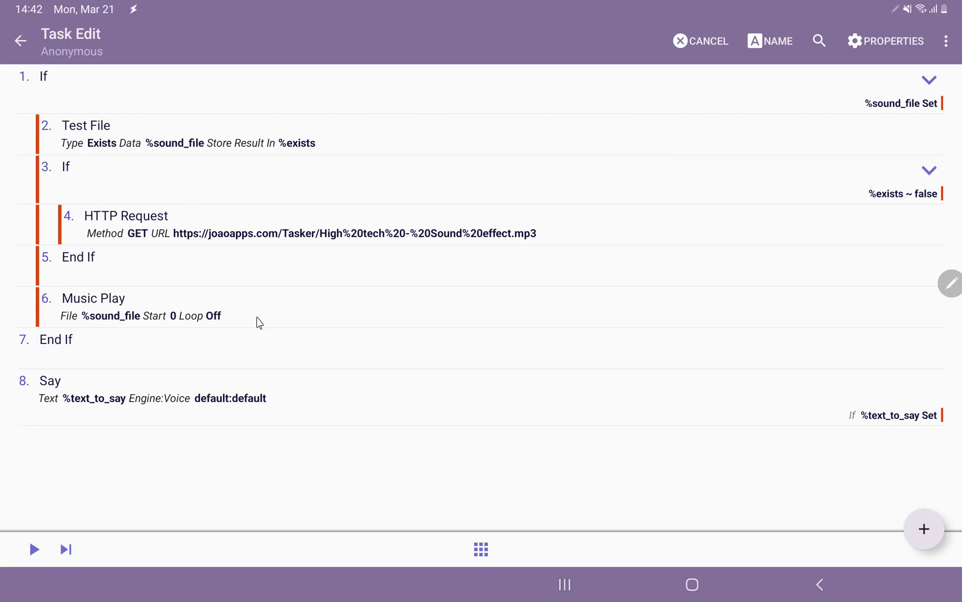
pyautogui.click(811, 584)
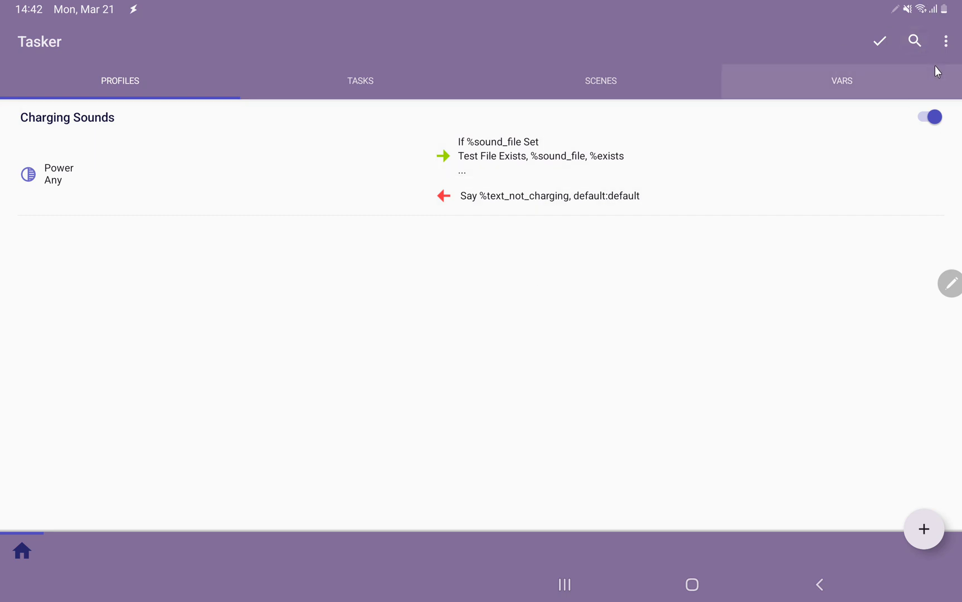
# Return to Tasky mode, scroll through the routine grid, and reopen the options menu
pyautogui.click(946, 42)
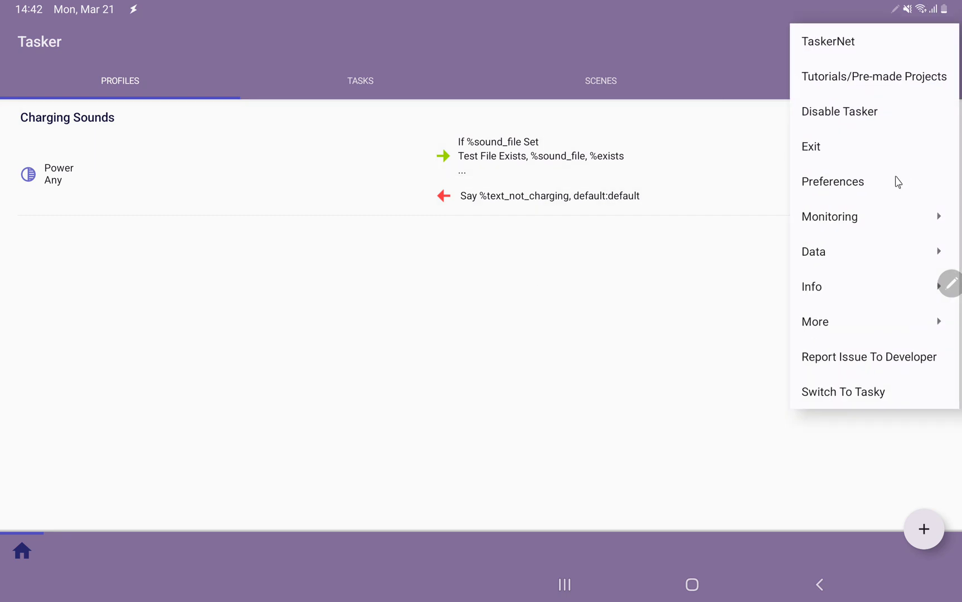
pyautogui.click(839, 398)
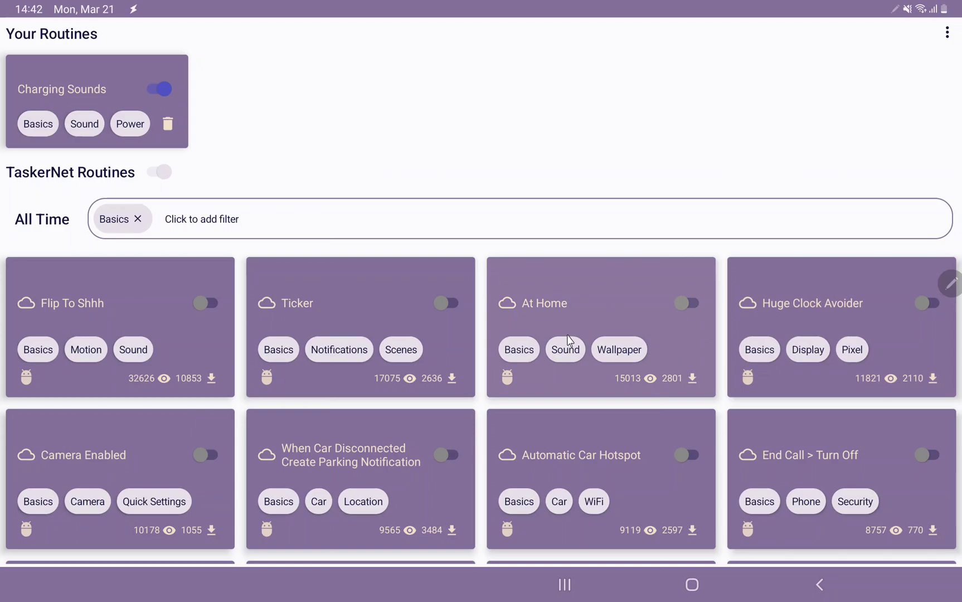
pyautogui.scroll(-3, 569, 339)
pyautogui.scroll(-3, 569, 339)
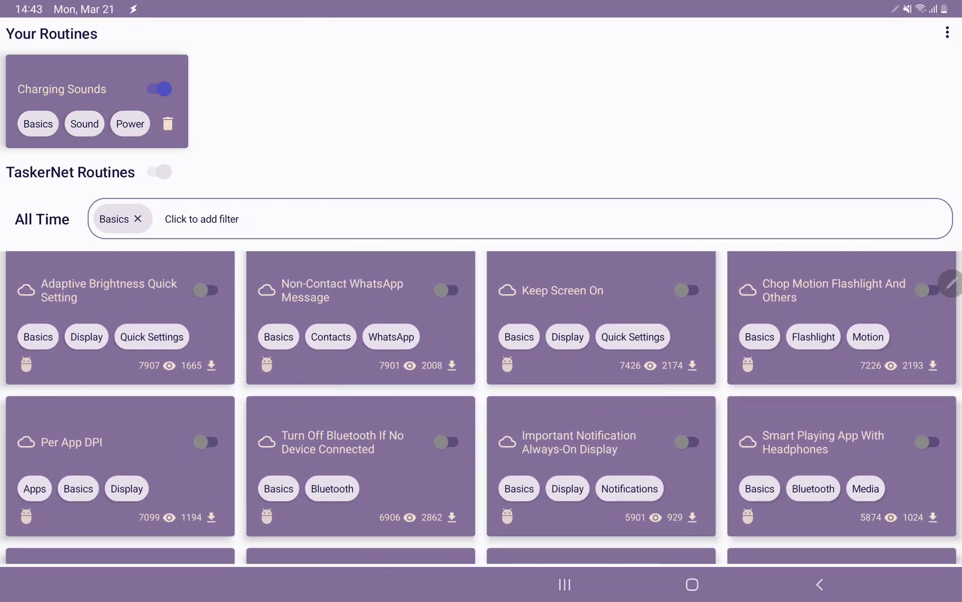
pyautogui.scroll(-5, 481, 407)
pyautogui.scroll(-4, 481, 407)
pyautogui.scroll(4, 481, 407)
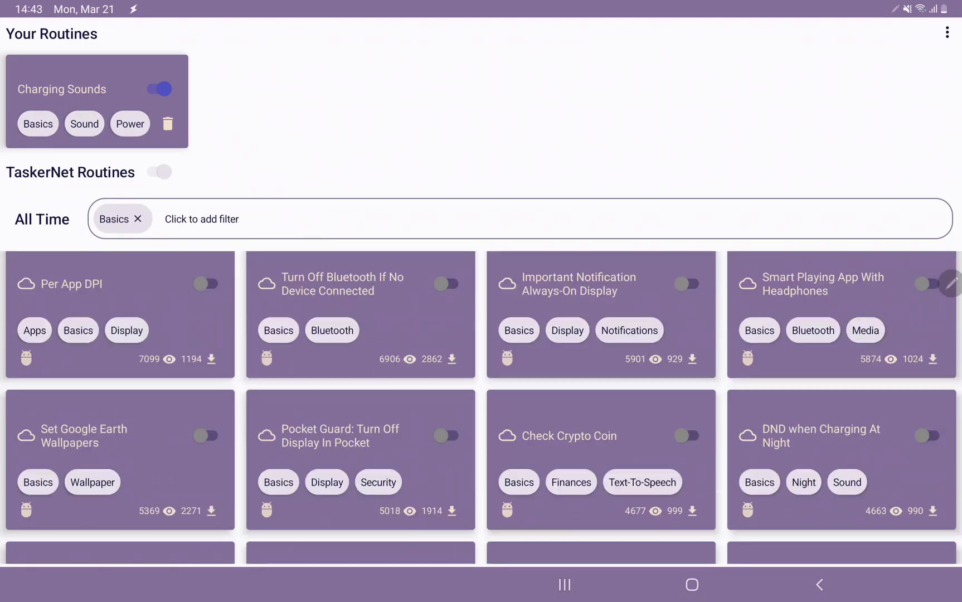
pyautogui.scroll(5, 481, 406)
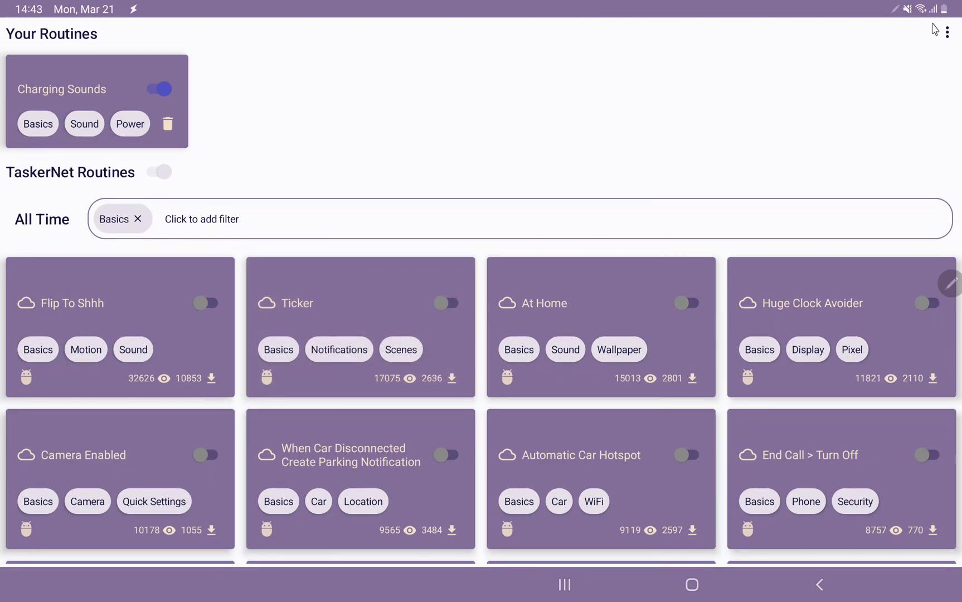
pyautogui.click(947, 32)
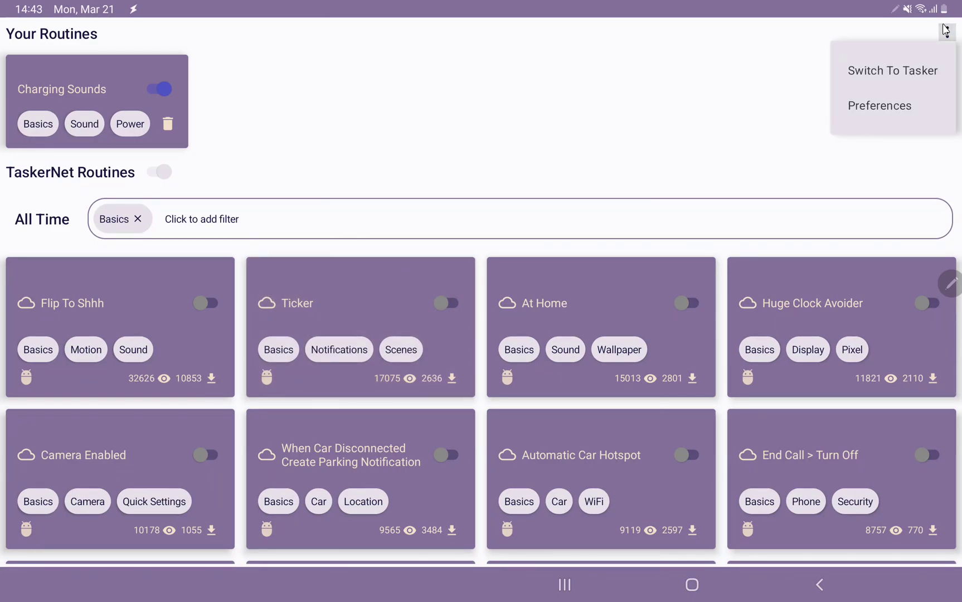
# Switch from Tasky to full Tasker and dismiss the tip to reveal the Charging Sounds Power profile
pyautogui.click(879, 76)
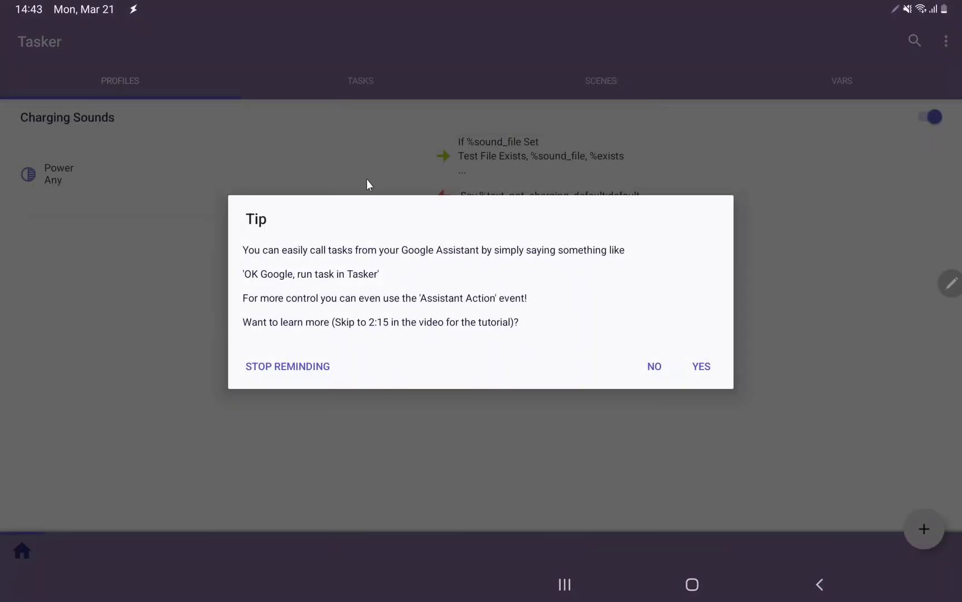
pyautogui.click(310, 368)
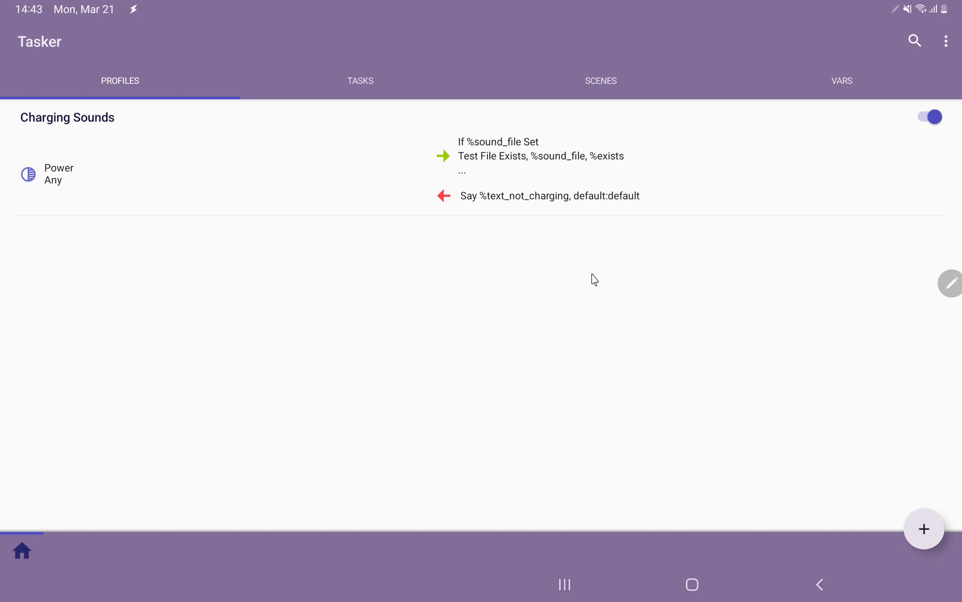
pyautogui.click(945, 41)
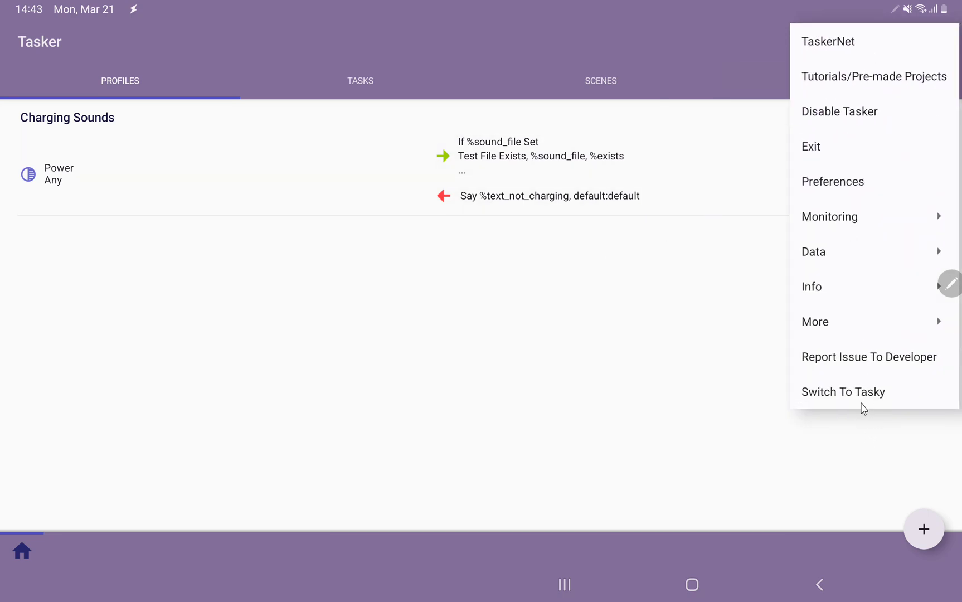
# Switch back to Tasky, where Charging Sounds remains enabled under Your Routines
pyautogui.click(850, 389)
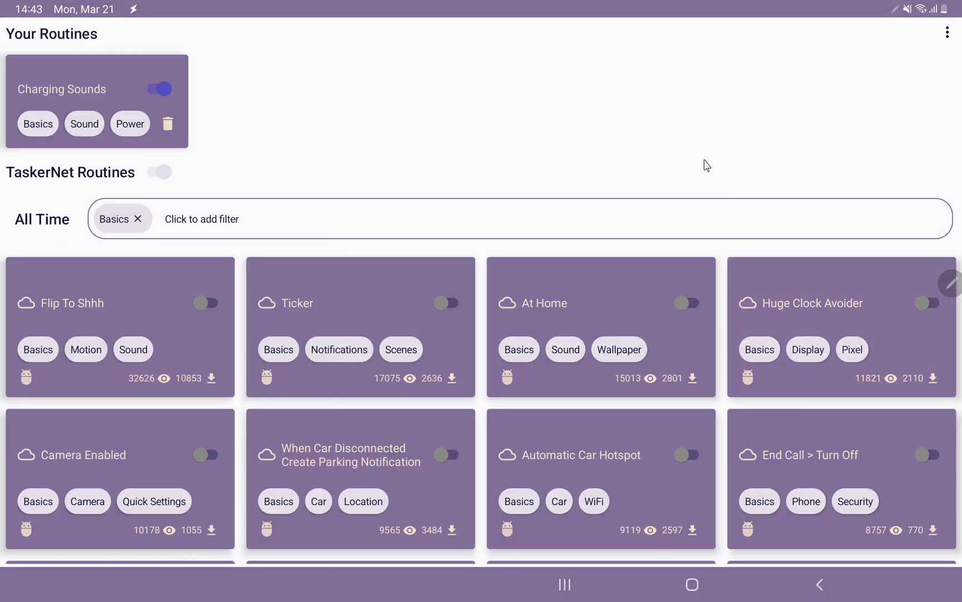